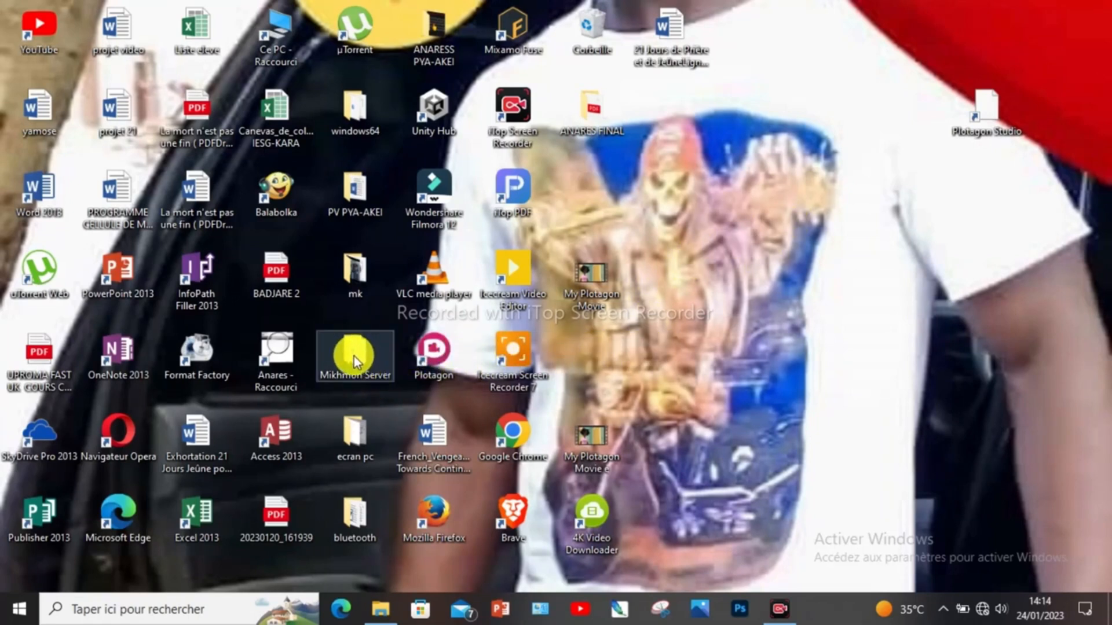
Step: Start MikhmonServer.exe from the Mikhmon Server folder so it runs on port 8728
double_click(353, 356)
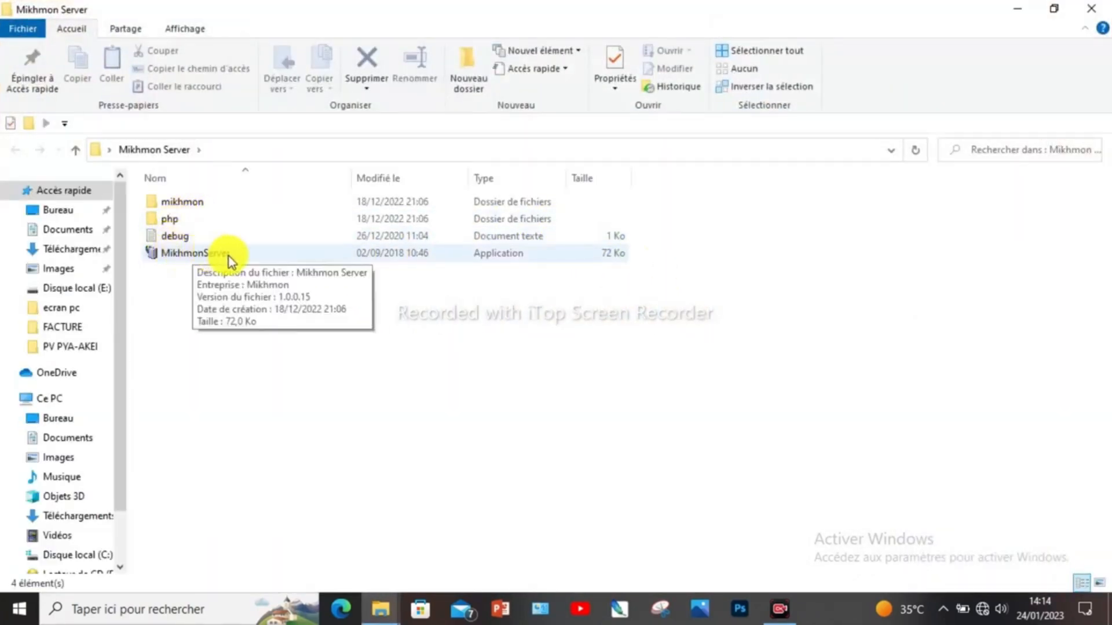
double_click(199, 254)
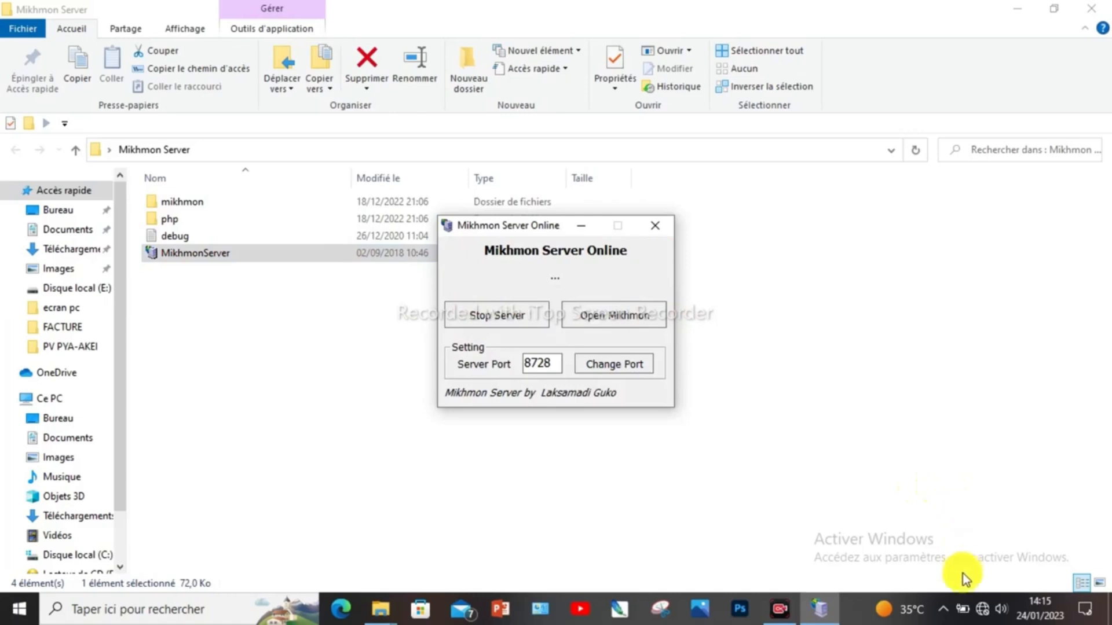
Step: Connect the PC to the open AG WIFI-ZONE Wi-Fi network
left_click(987, 615)
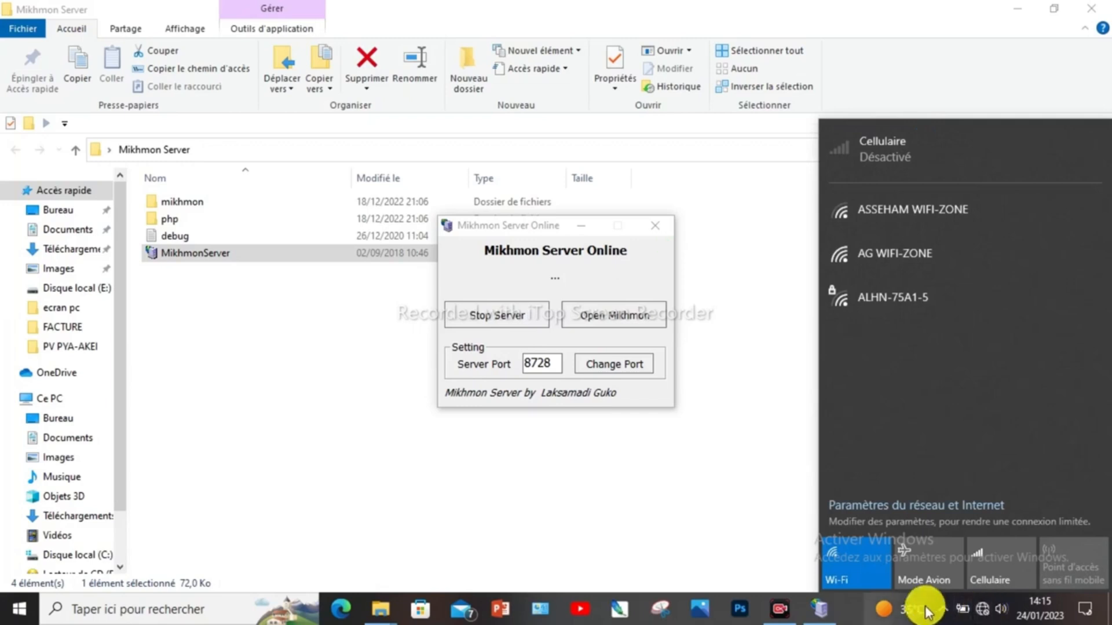
mouse_move(923, 607)
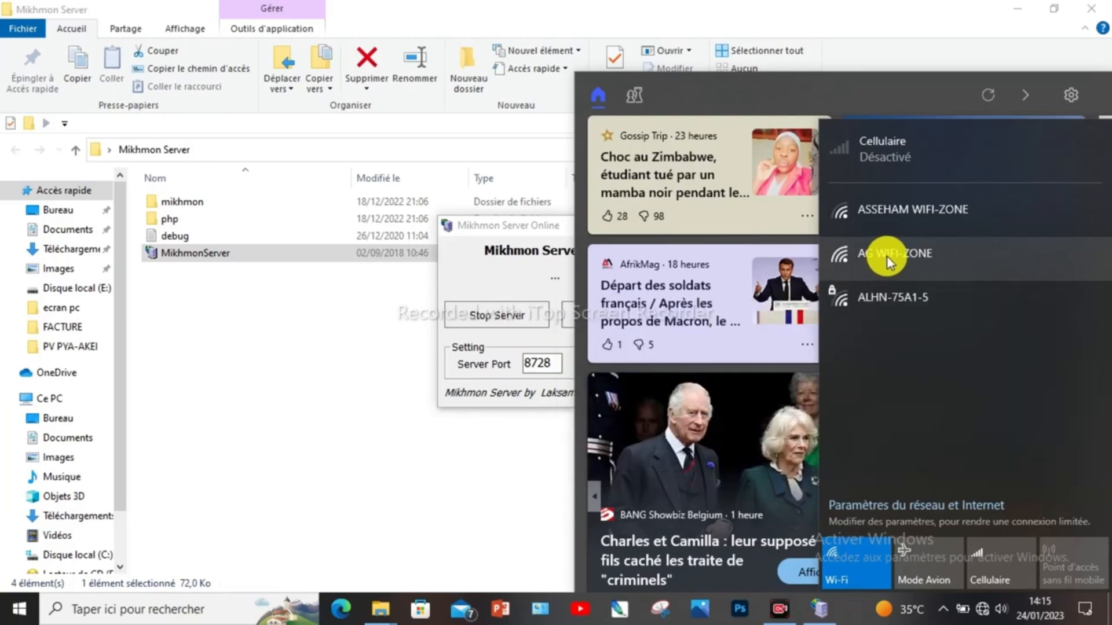
left_click(887, 257)
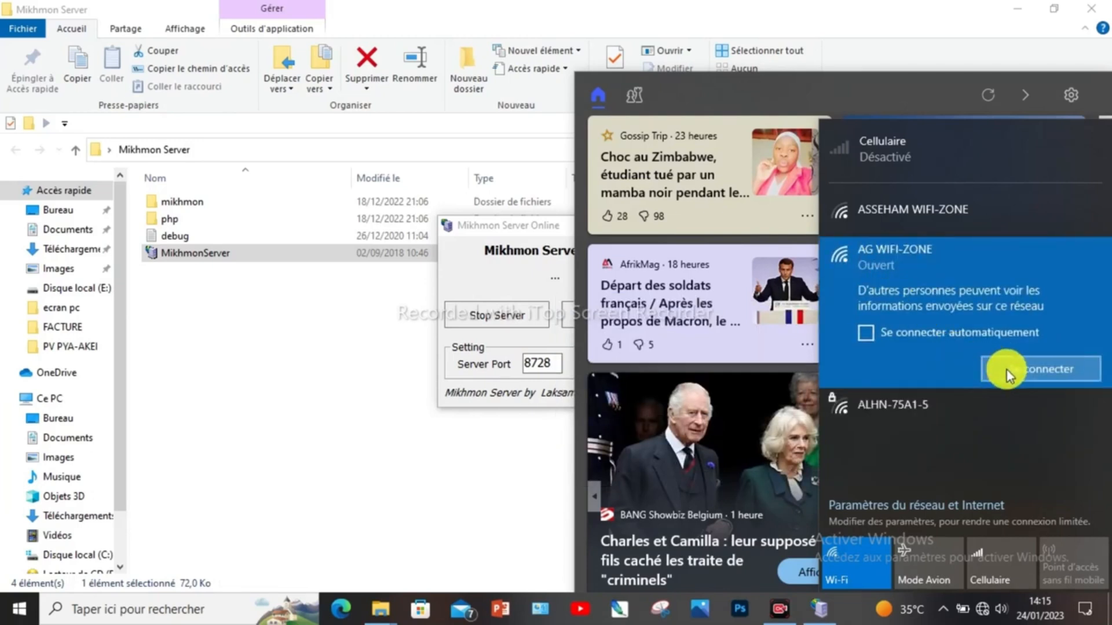
left_click(1009, 373)
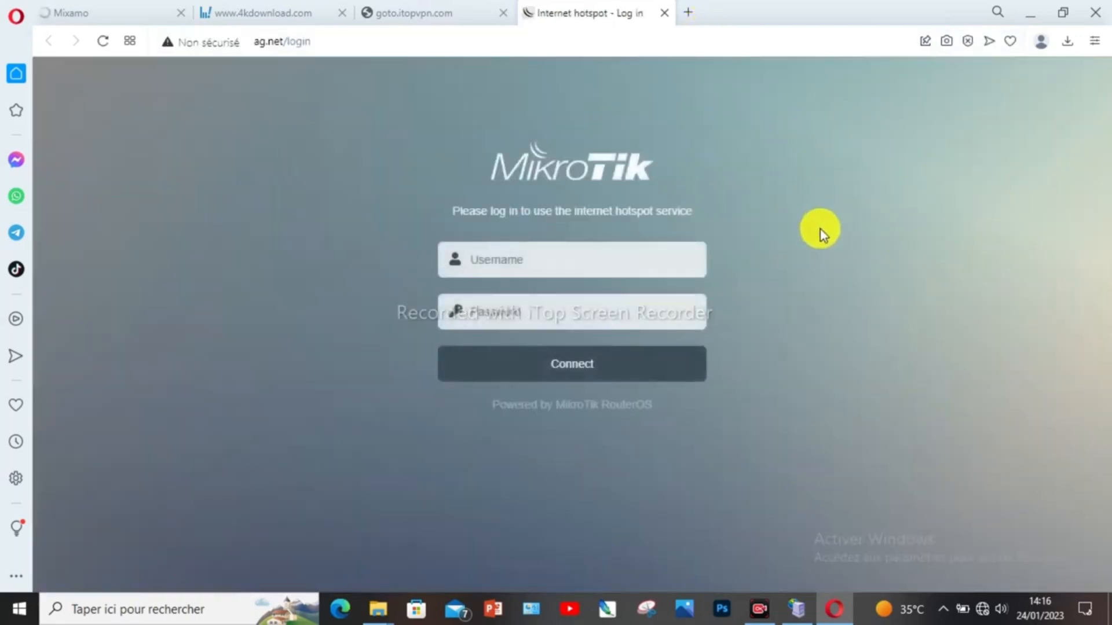
Step: Submit the MikroTik hotspot login with username admin and the account password
left_click(543, 260)
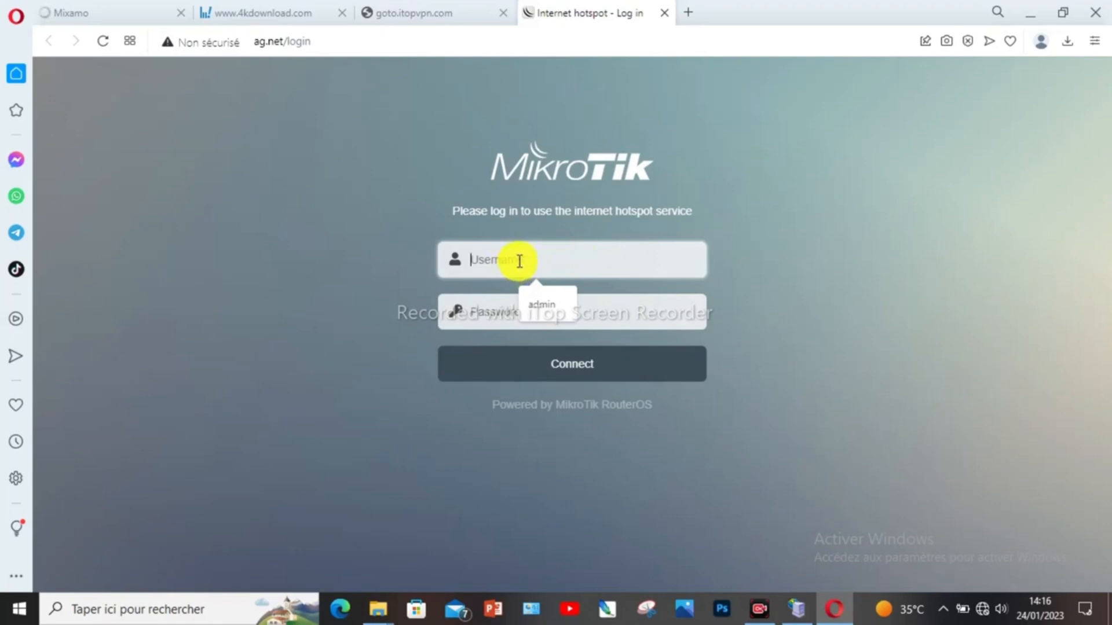
type("admin")
left_click(488, 311)
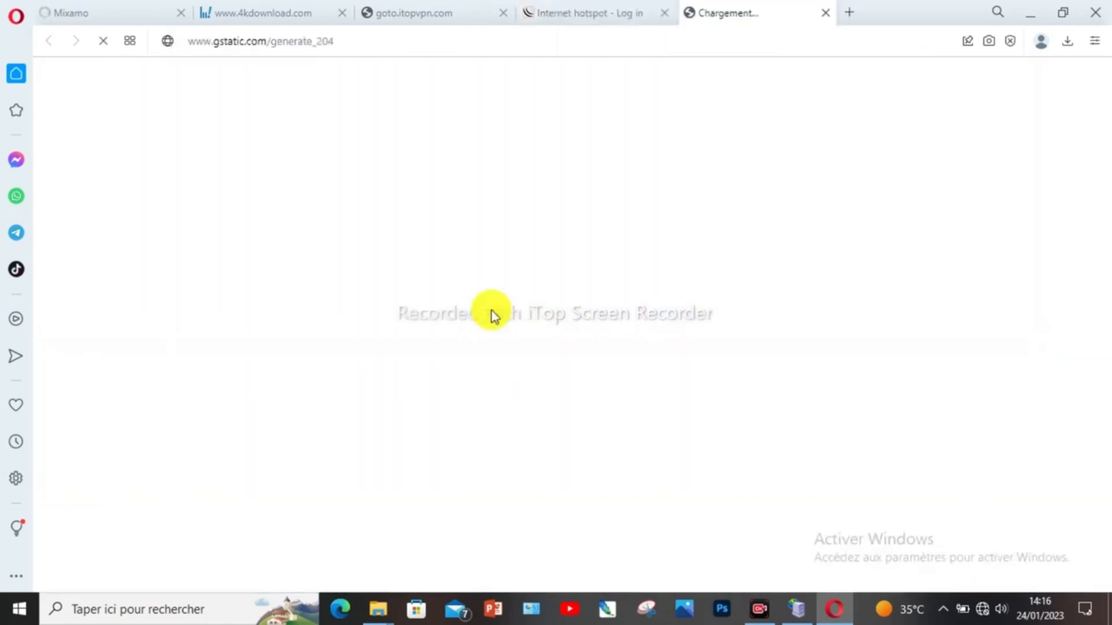
left_click(600, 11)
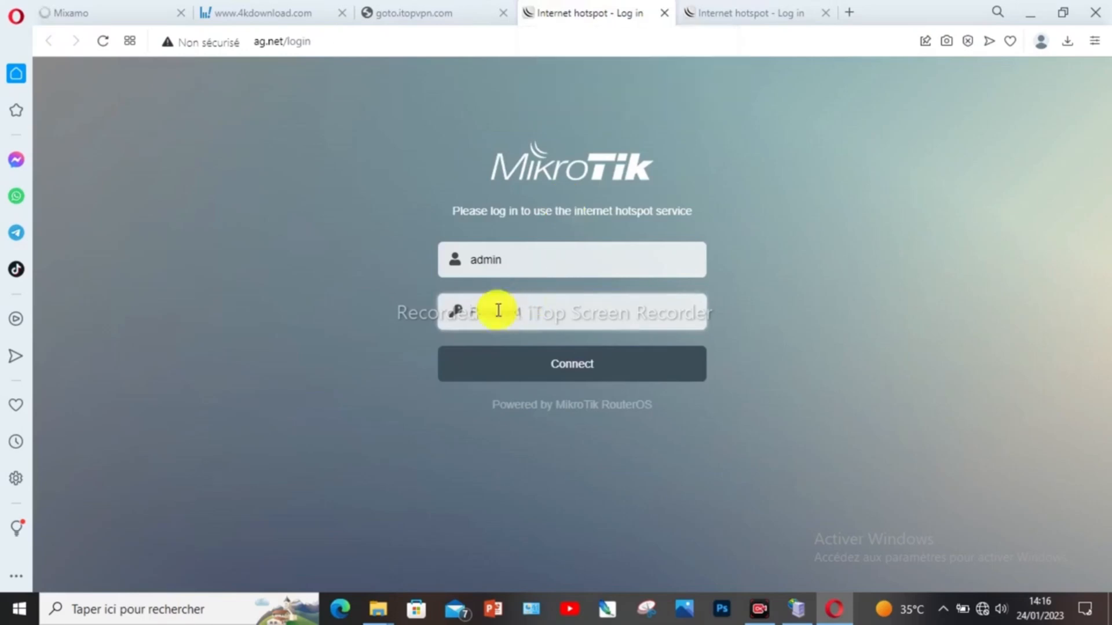
type("•••")
left_click(589, 363)
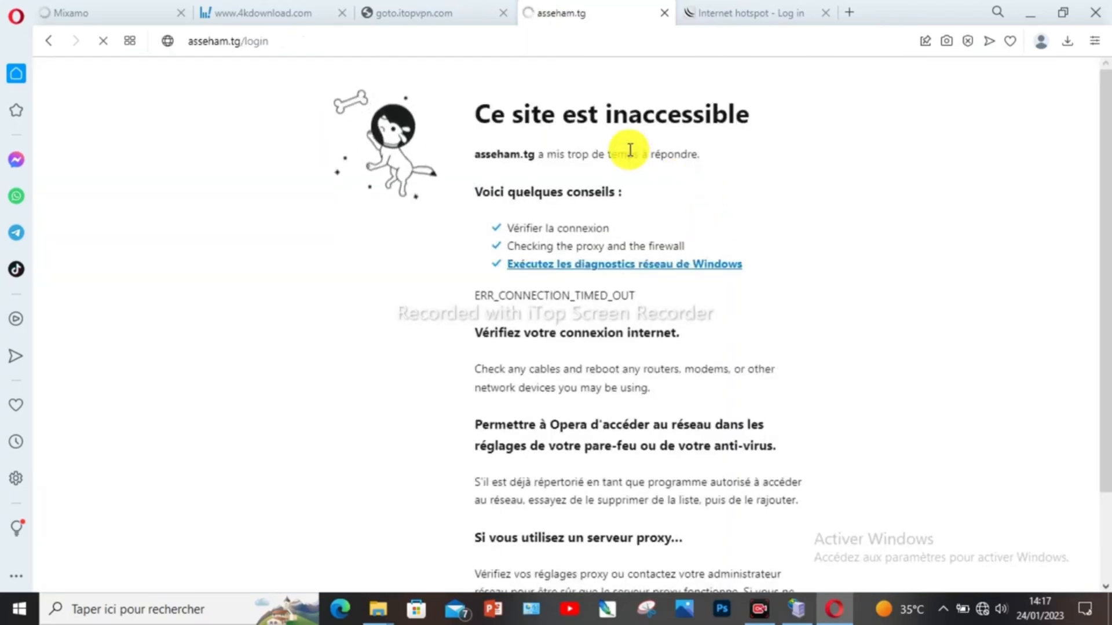
Step: Check the Wi-Fi status, then cycle through the open tabs back to the Internet hotspot login page
left_click(984, 618)
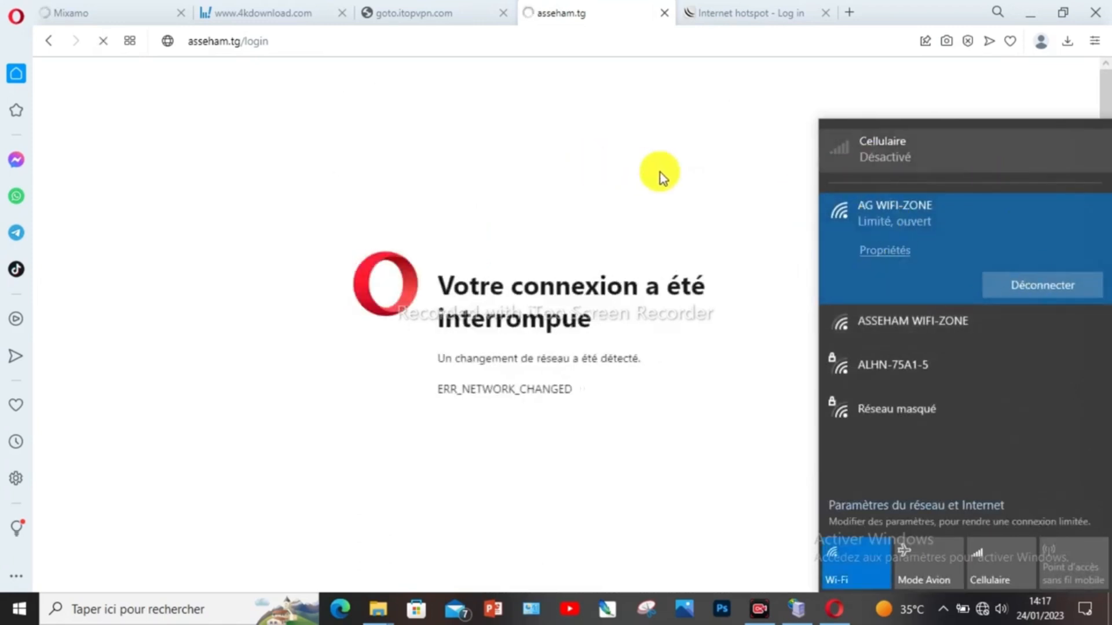
left_click(735, 315)
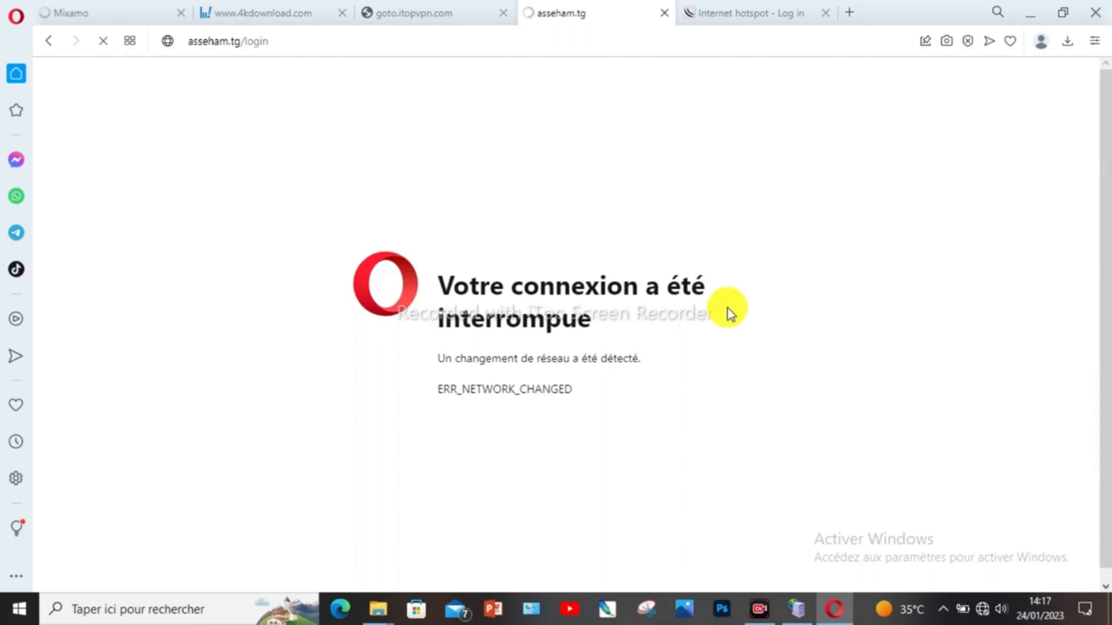
left_click(454, 15)
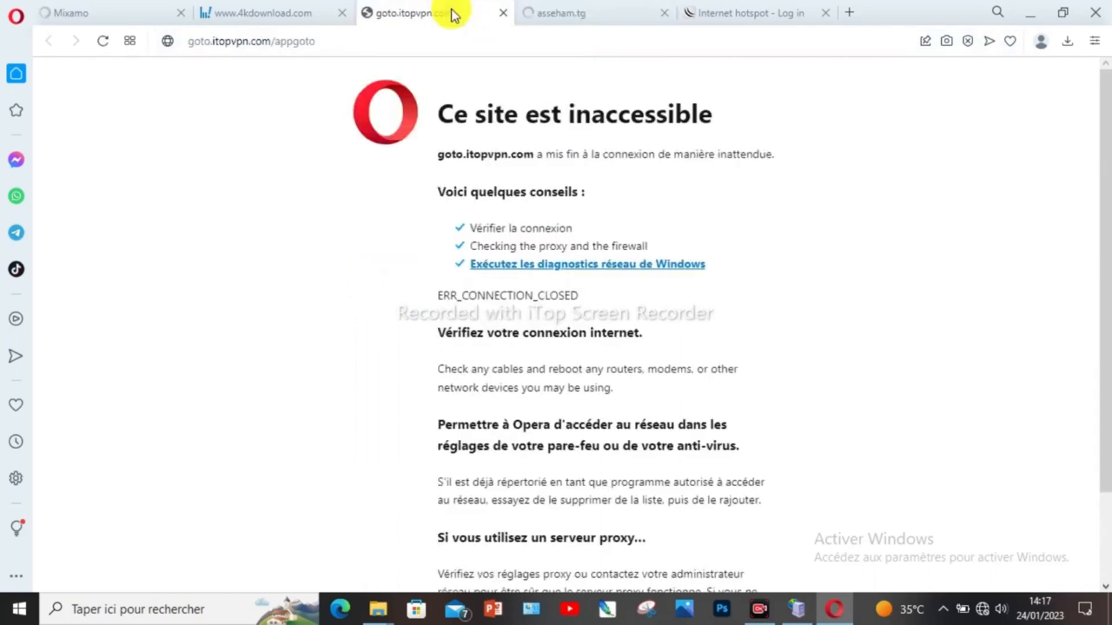
left_click(575, 10)
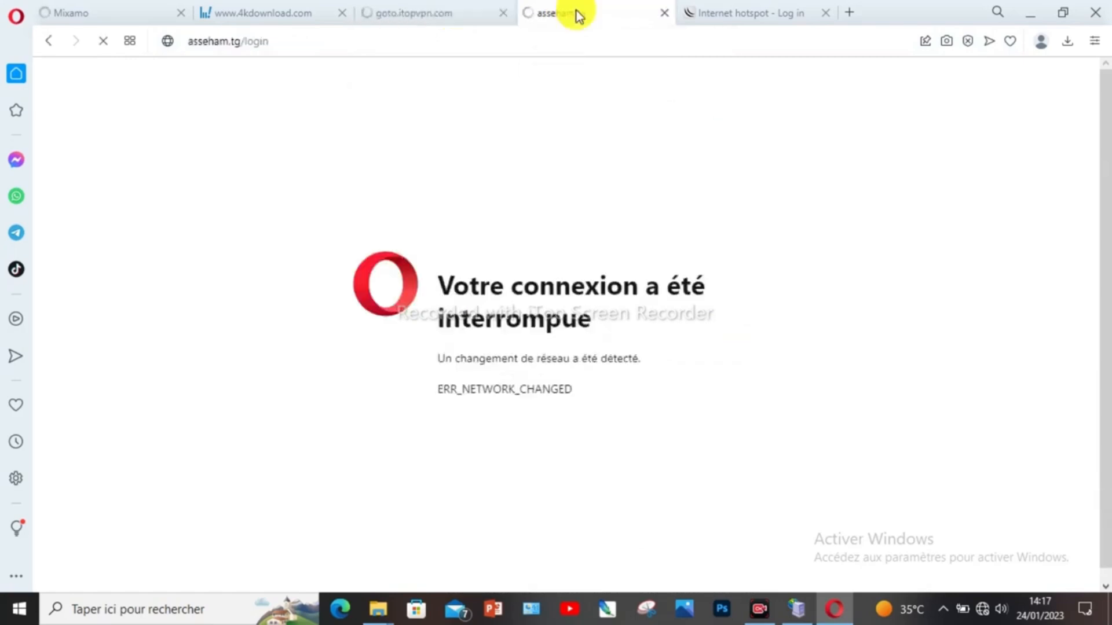
left_click(453, 15)
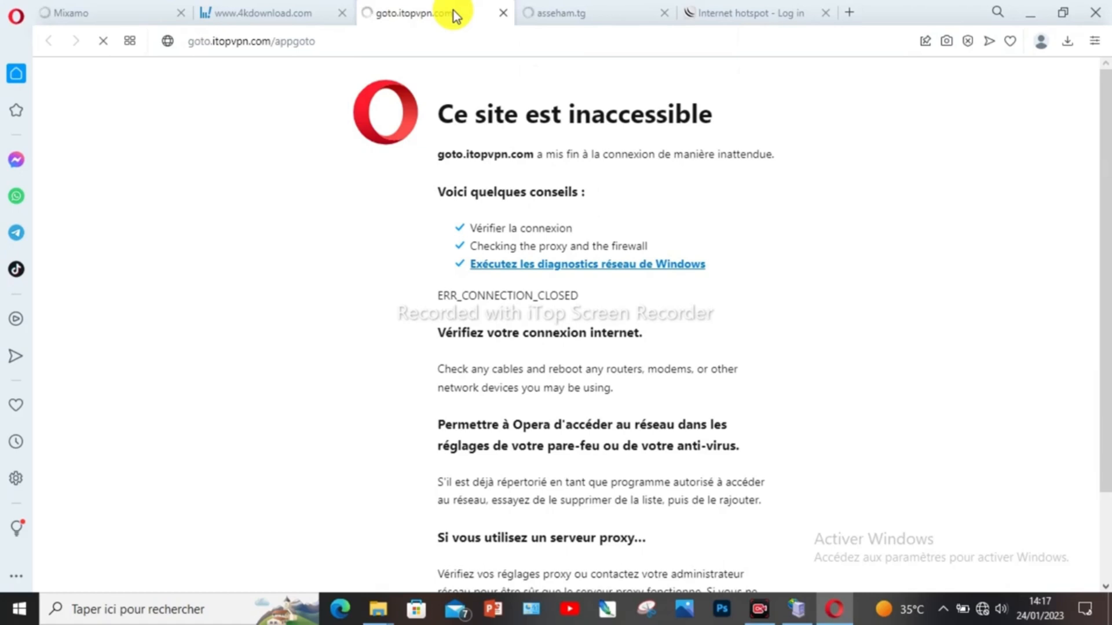
left_click(568, 16)
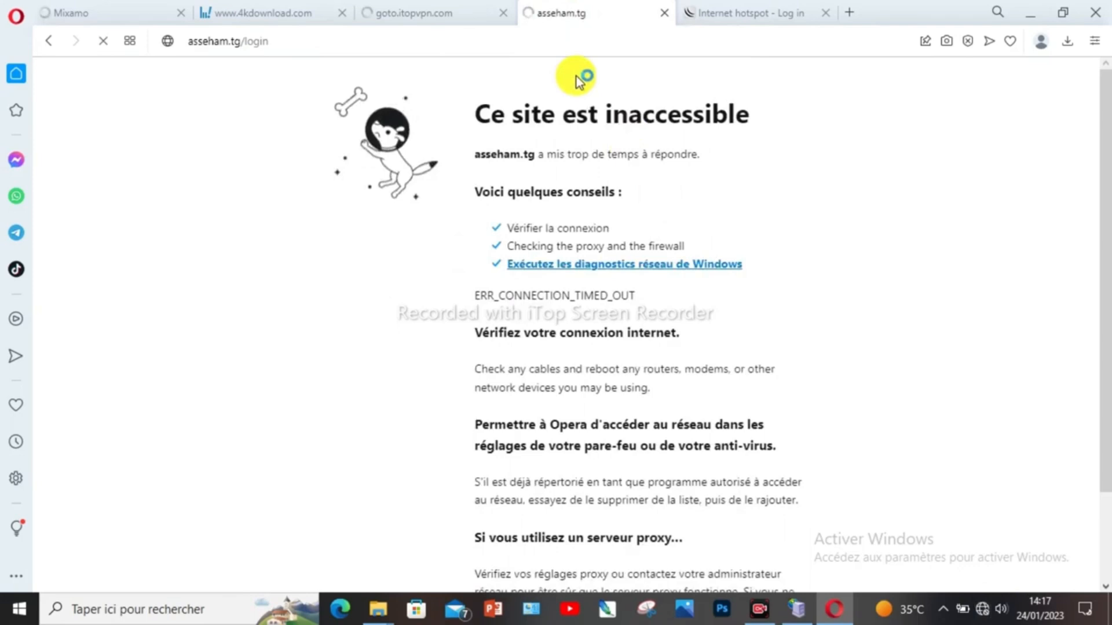
left_click(714, 13)
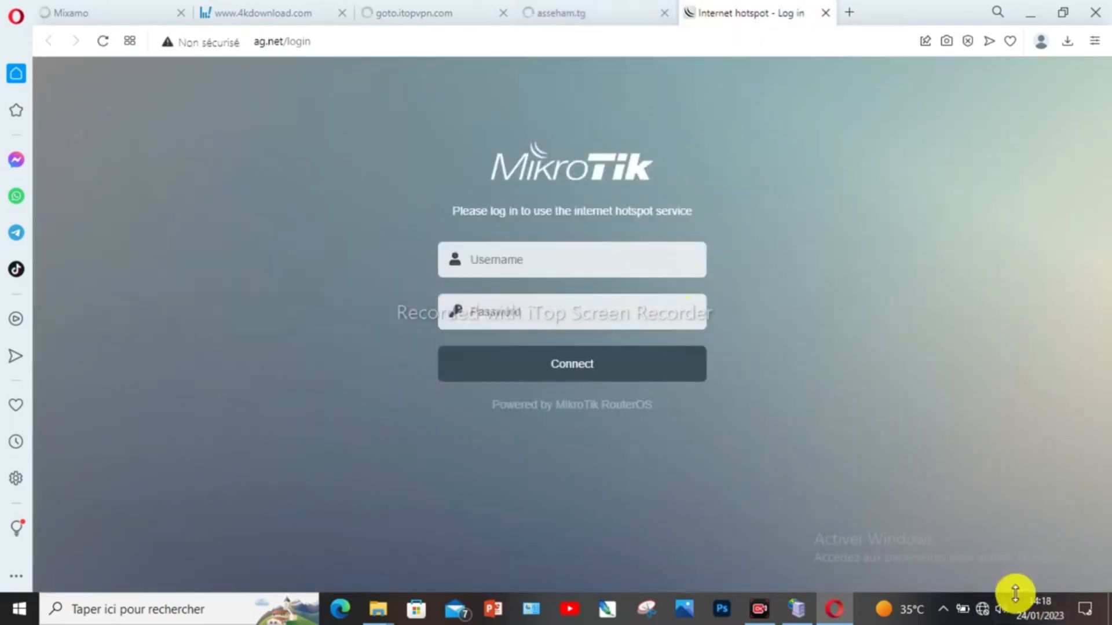
Step: Log in to the hotspot with the saved admin credentials, close the asseham.tg tab and minimize Opera
left_click(983, 609)
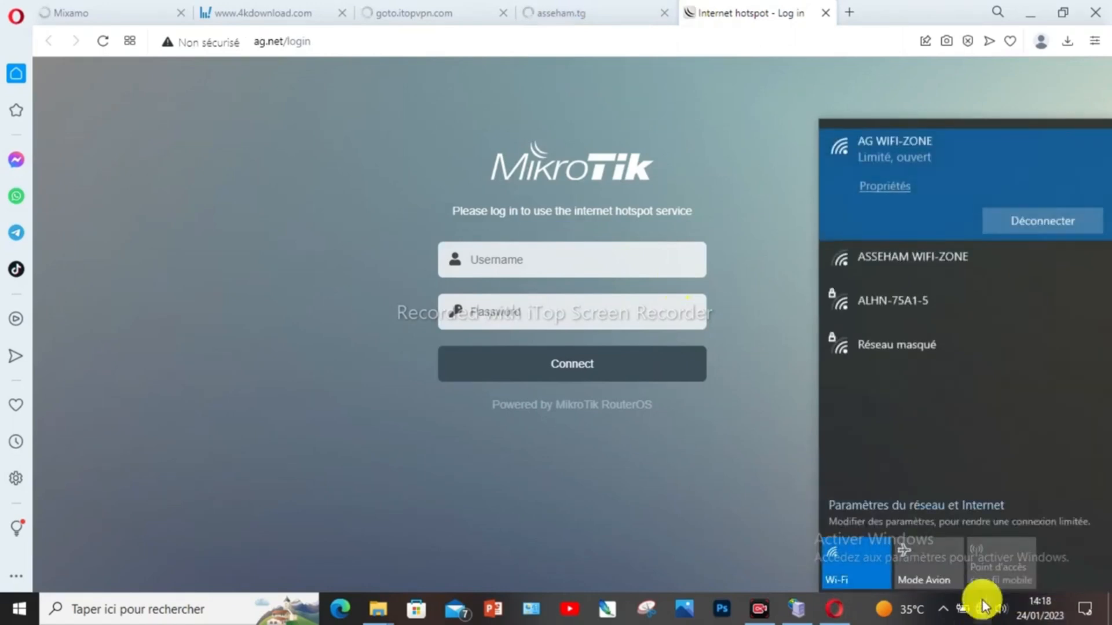
left_click(767, 189)
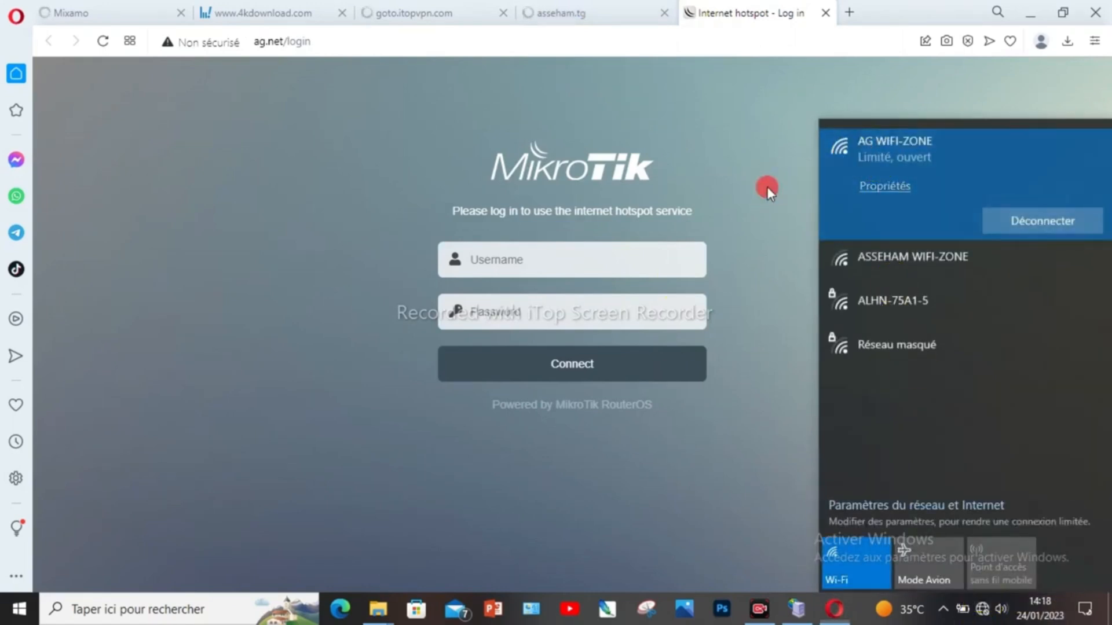
left_click(578, 255)
left_click(559, 308)
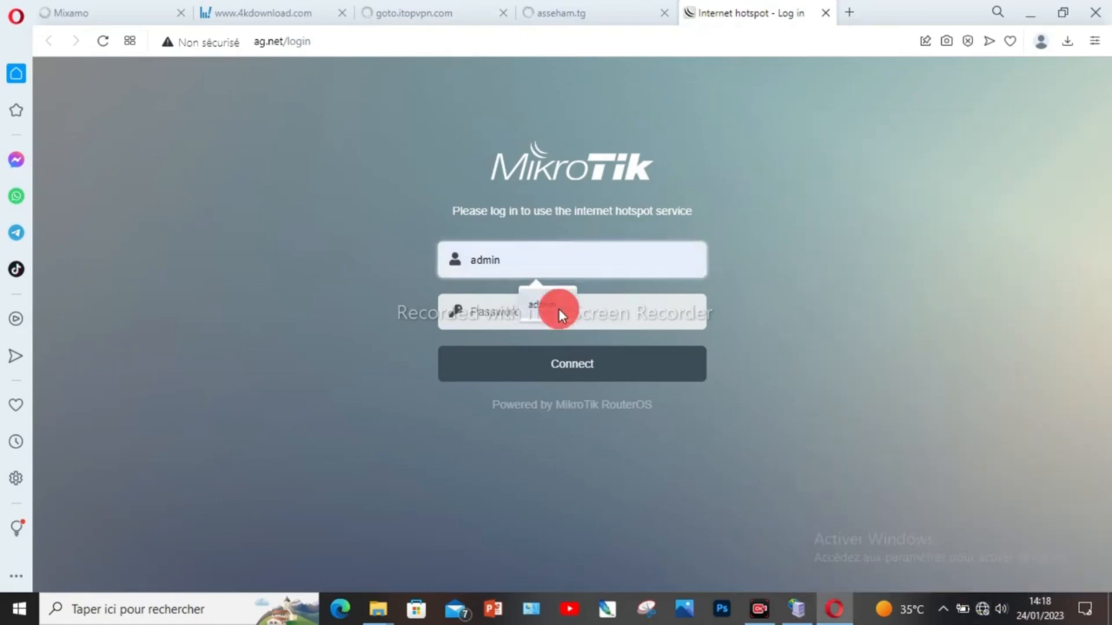
left_click(516, 310)
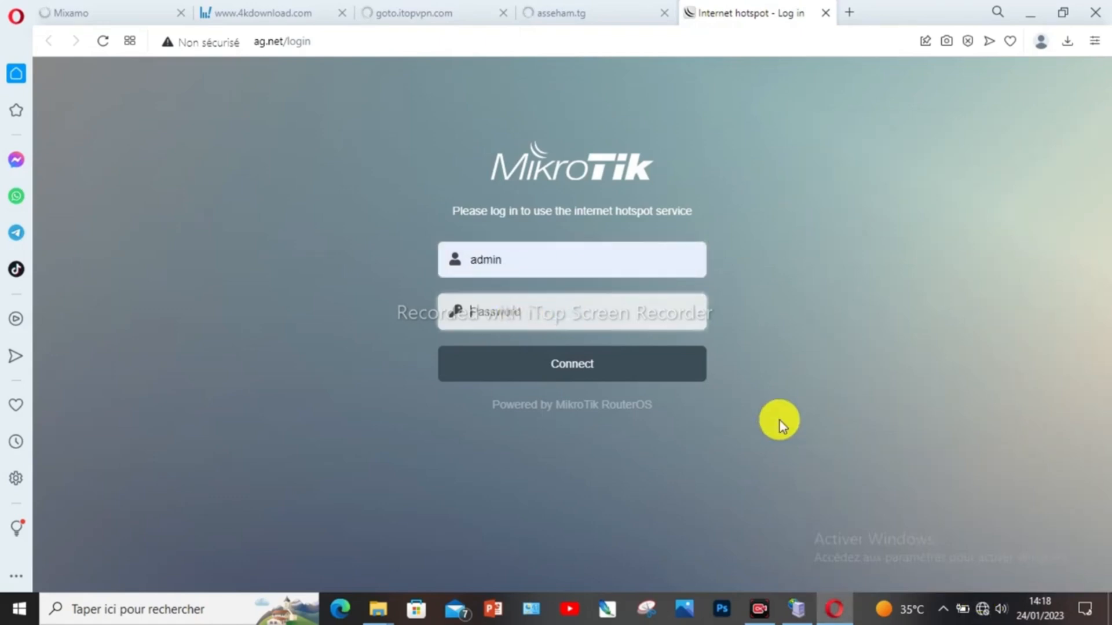
type("***")
left_click(599, 368)
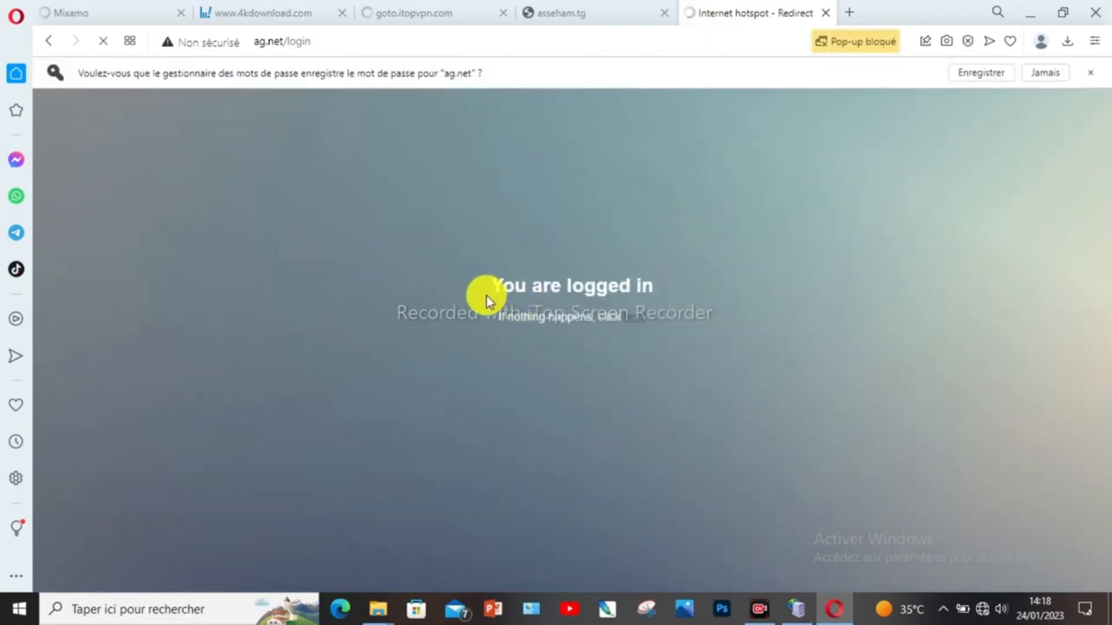
left_click(665, 11)
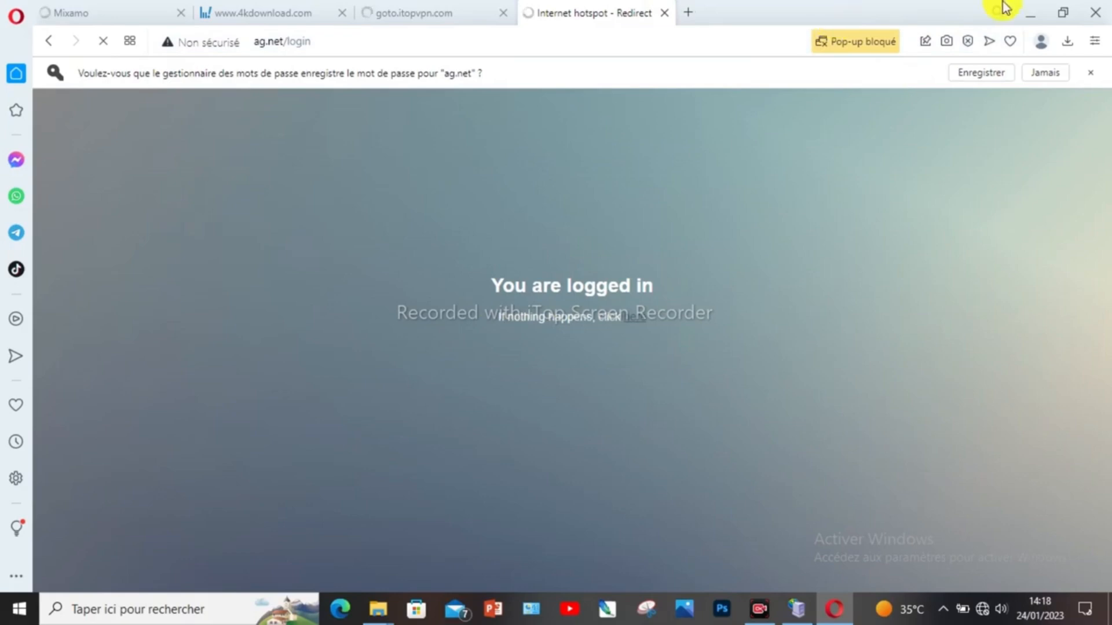
left_click(1028, 9)
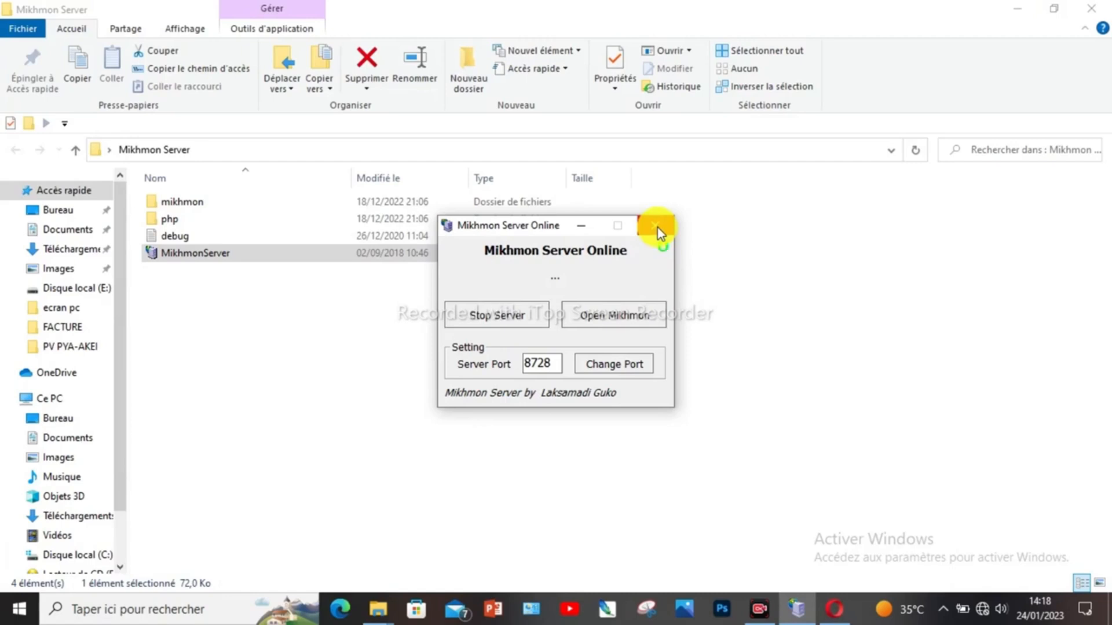
left_click(985, 611)
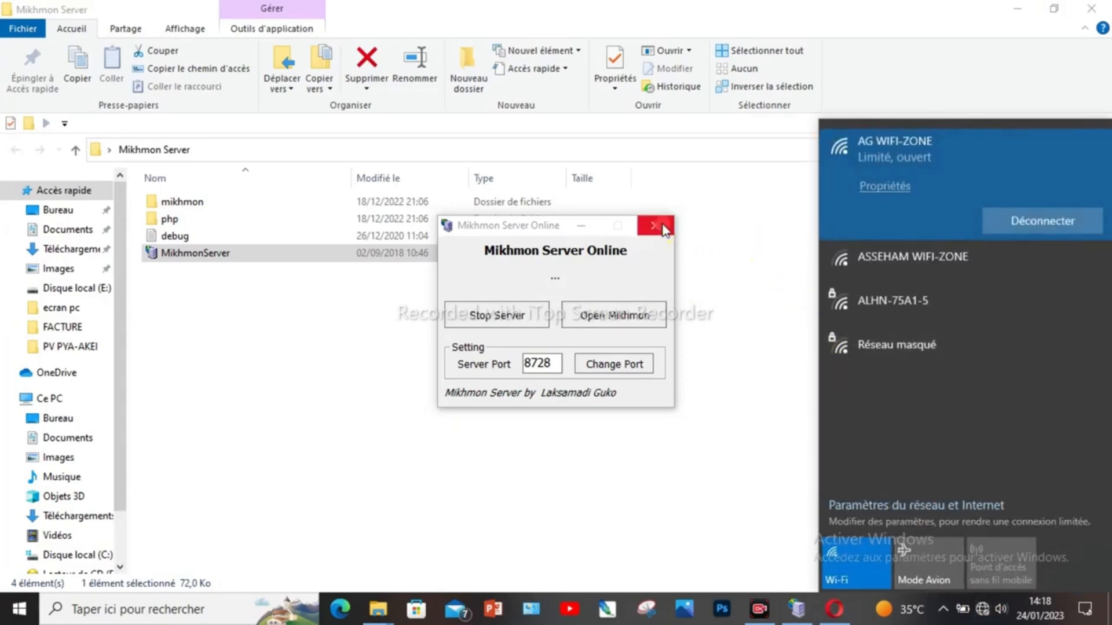
left_click(287, 258)
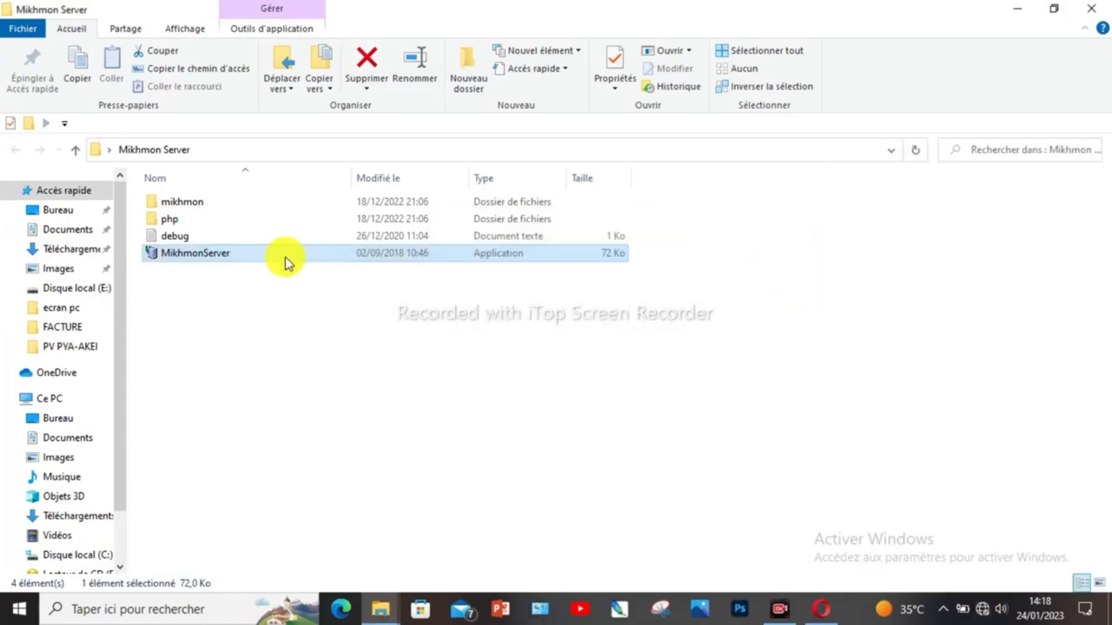
double_click(220, 254)
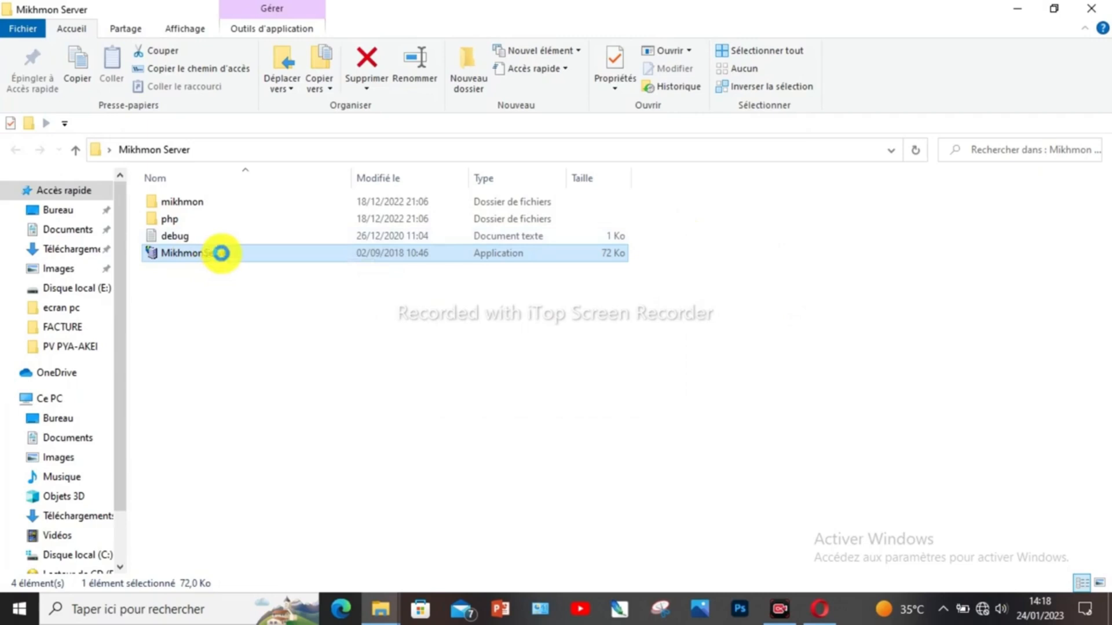
right_click(221, 254)
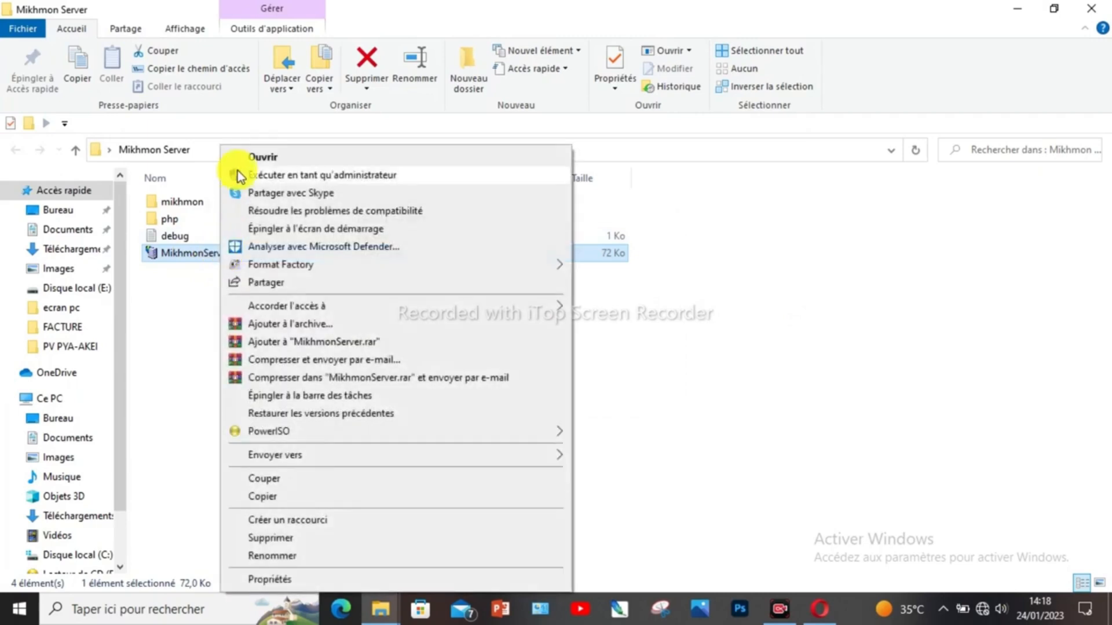
left_click(349, 175)
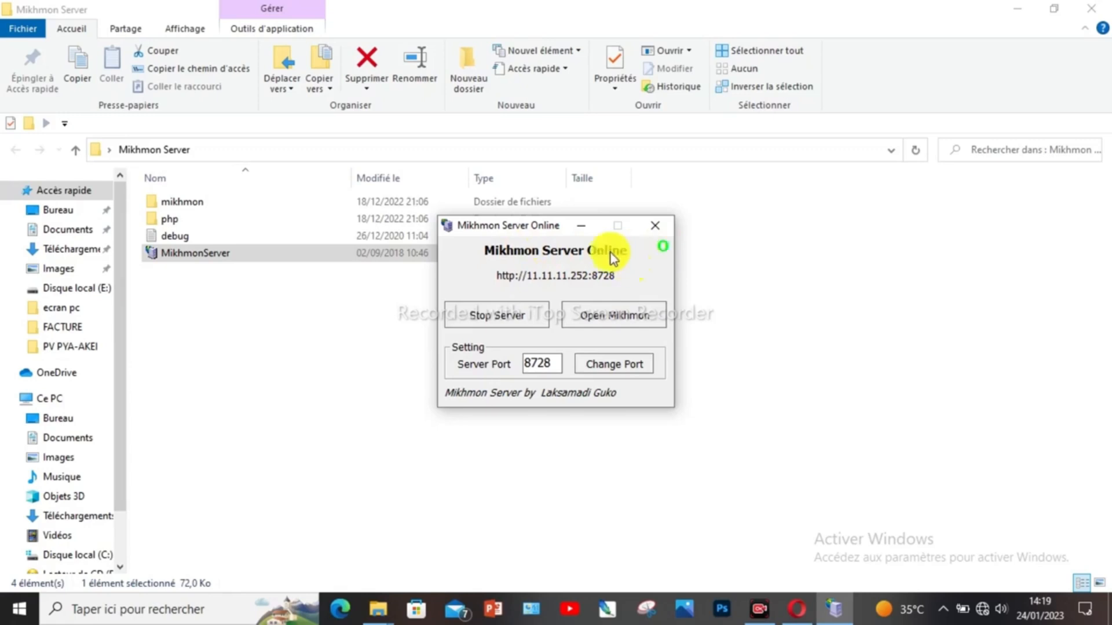
Step: Open the Mikhmon web interface and sign in as admin with the account password
left_click(618, 317)
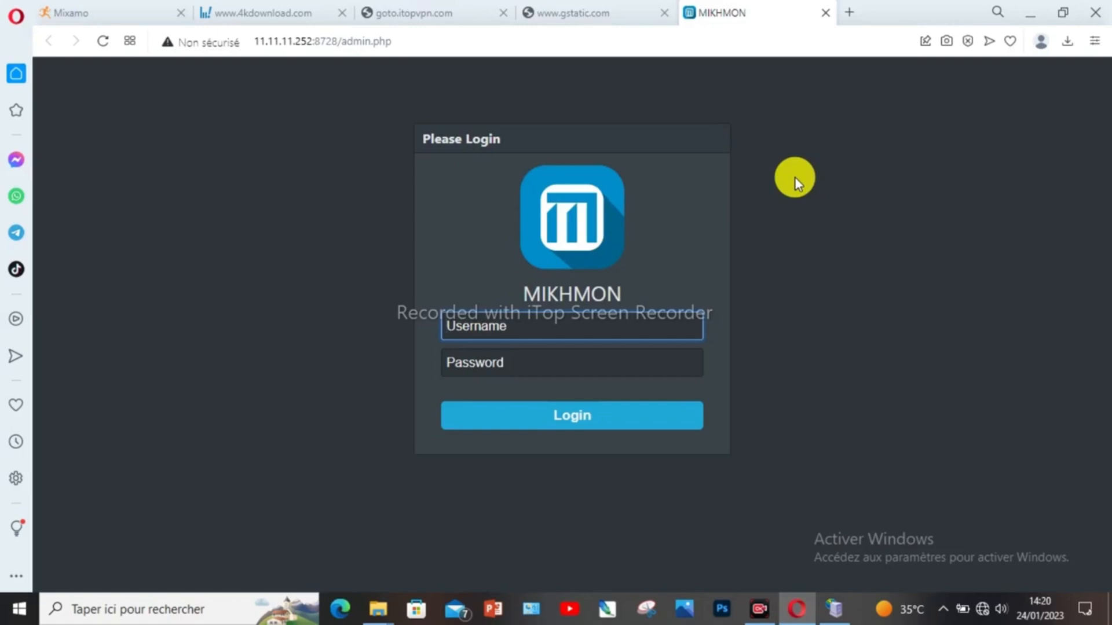
type("admin")
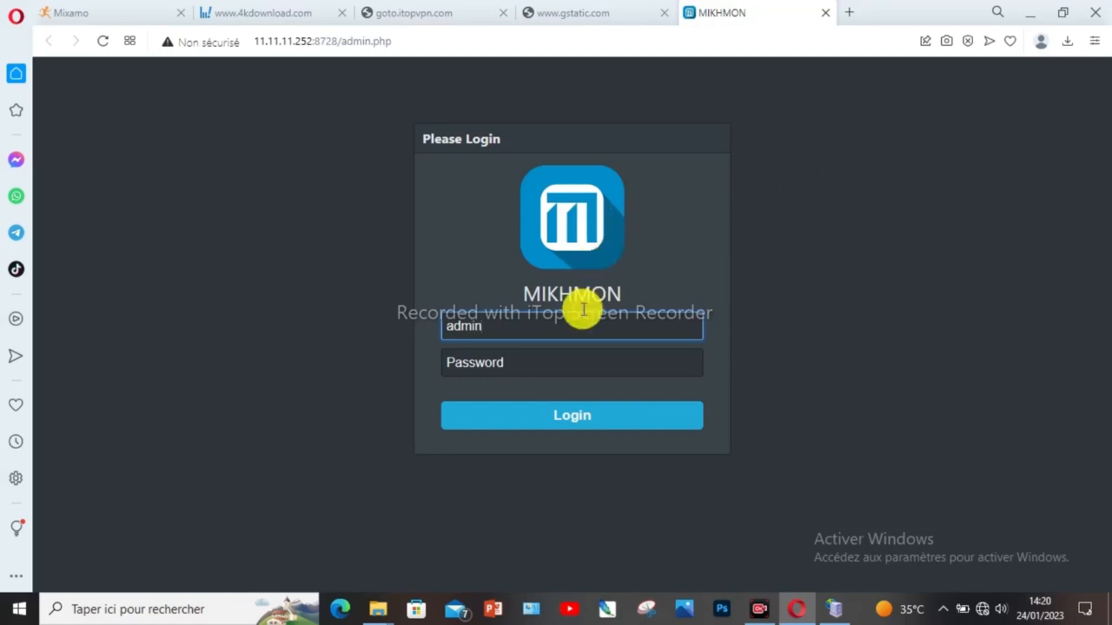
left_click(535, 356)
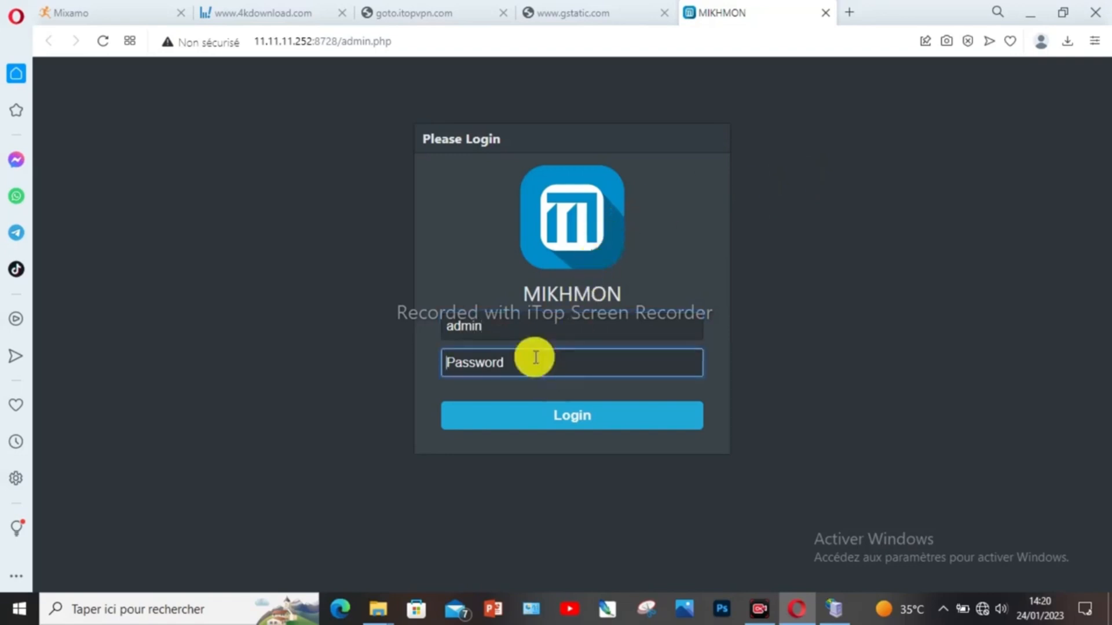
type("a")
type("•••••")
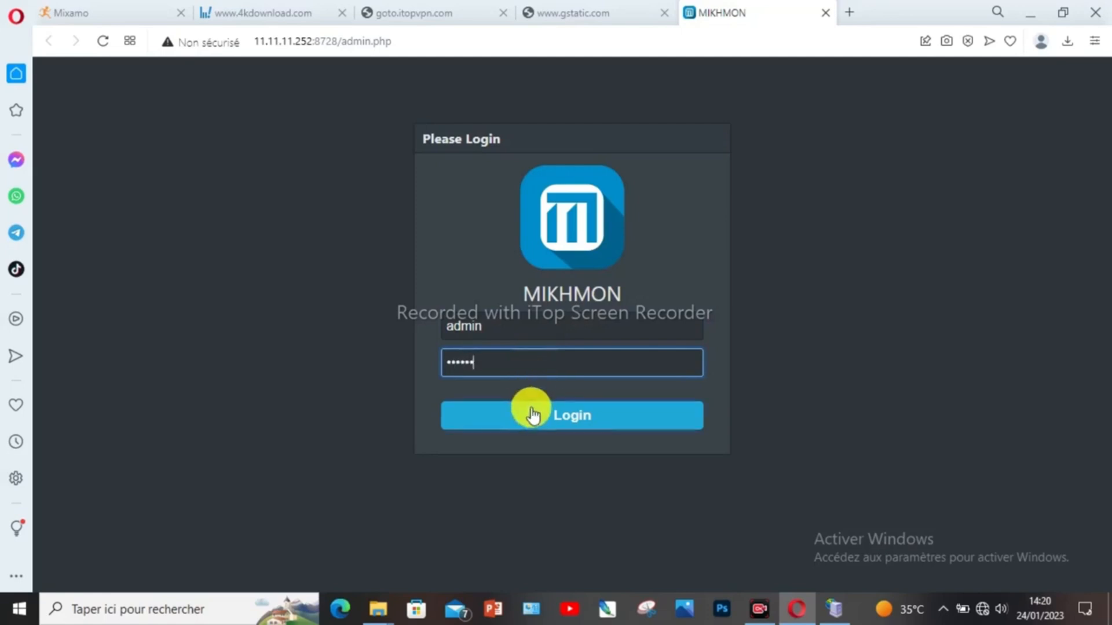
left_click(565, 417)
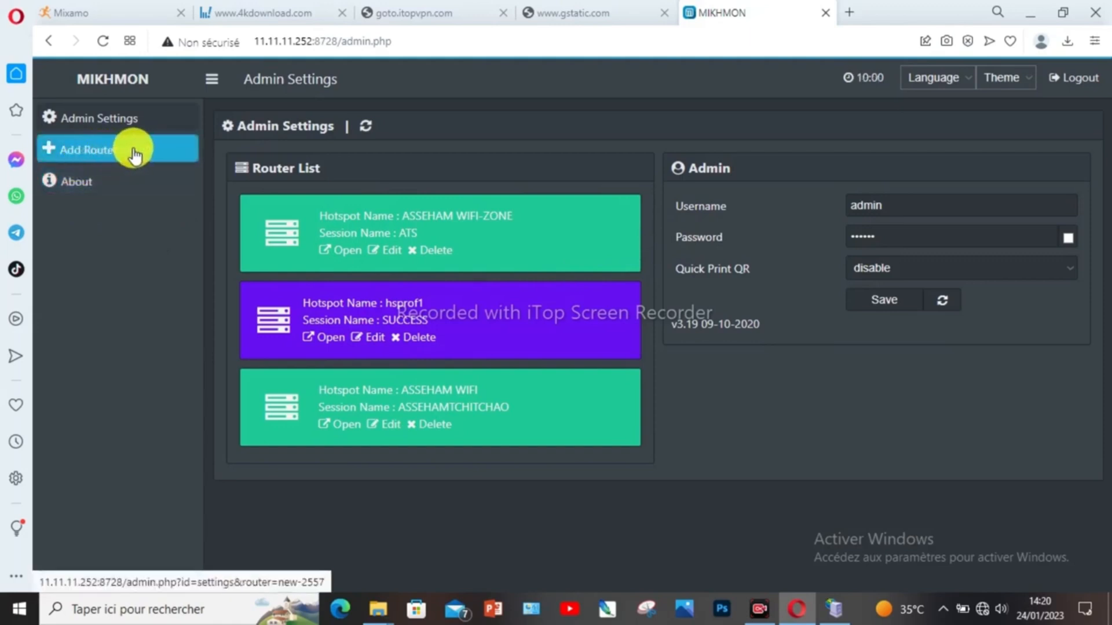
Step: Add a new router session, new-2557, from the Mikhmon sidebar
left_click(115, 152)
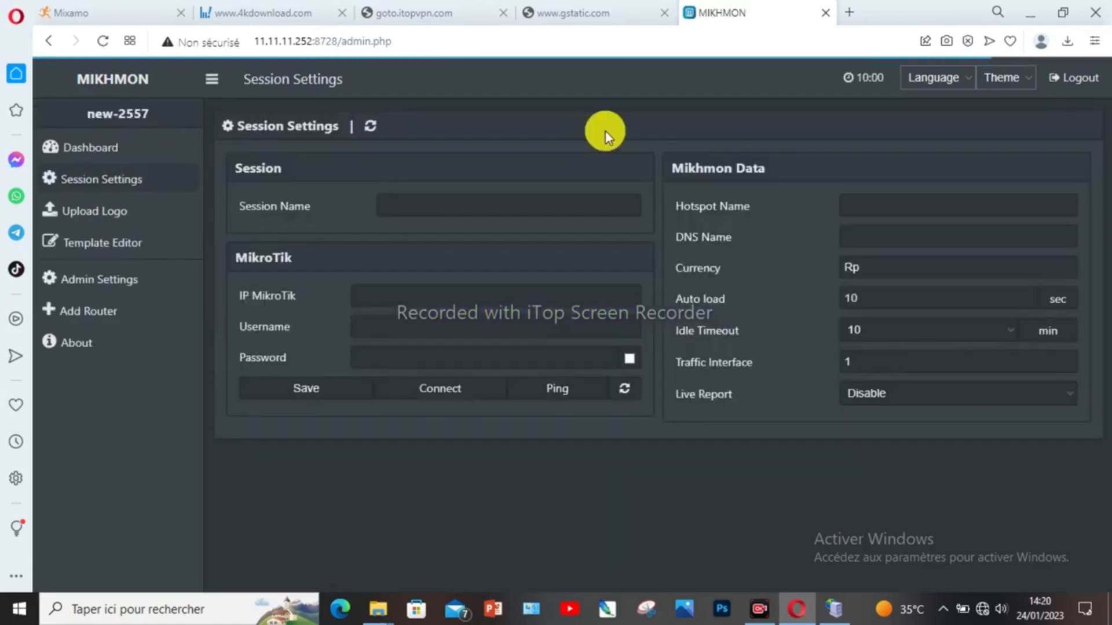
Step: Name the session AG with MikroTik IP 11.11.11.1, router username admin and its password
left_click(431, 206)
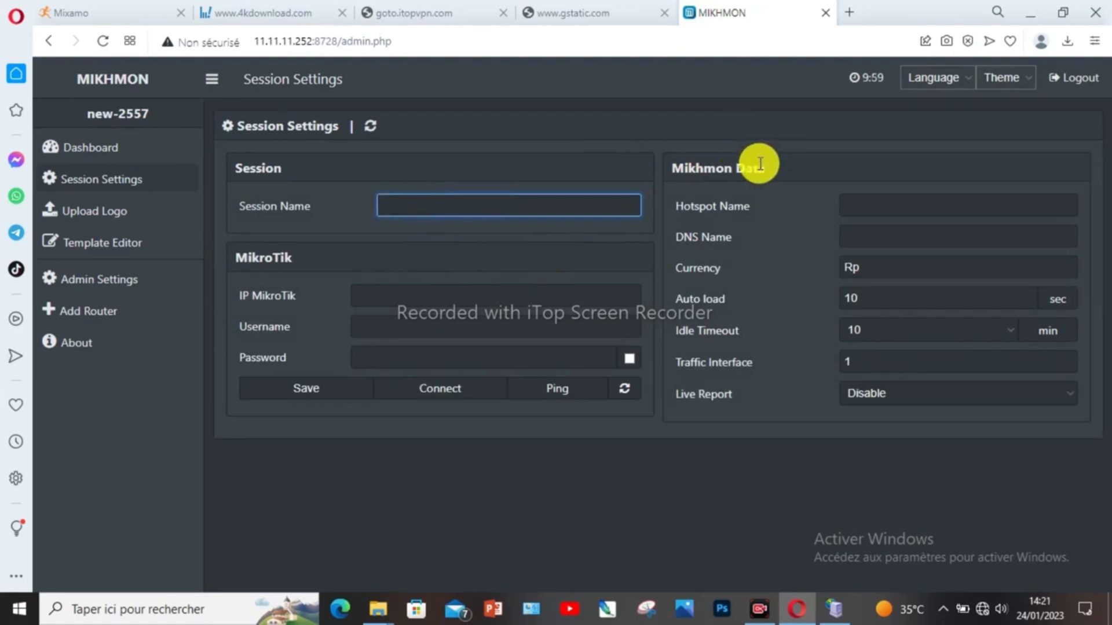
type("AG")
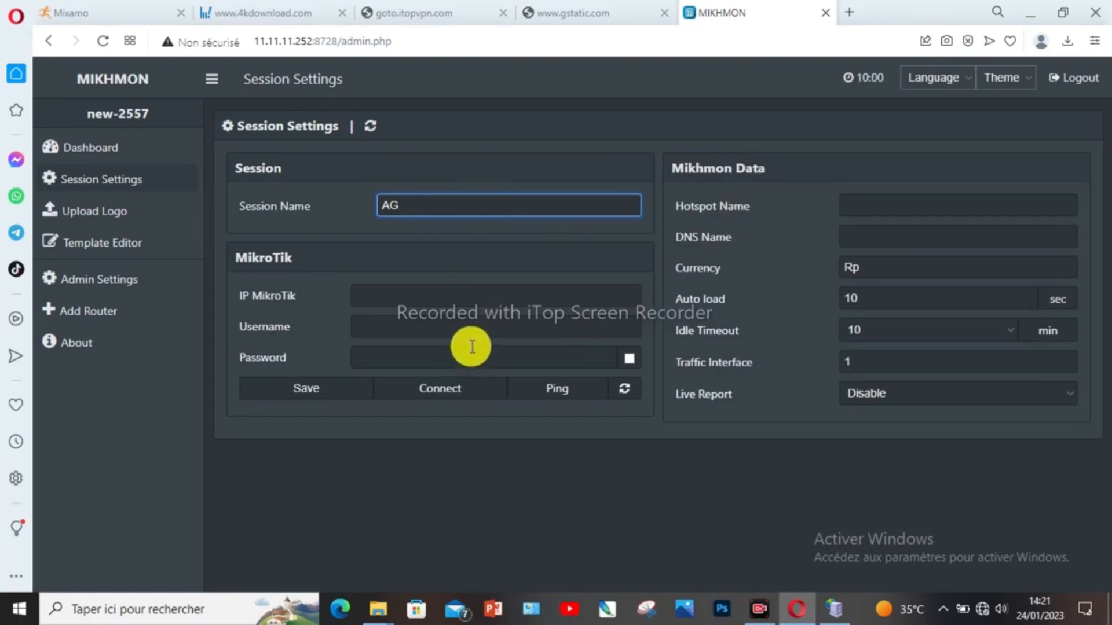
left_click(398, 296)
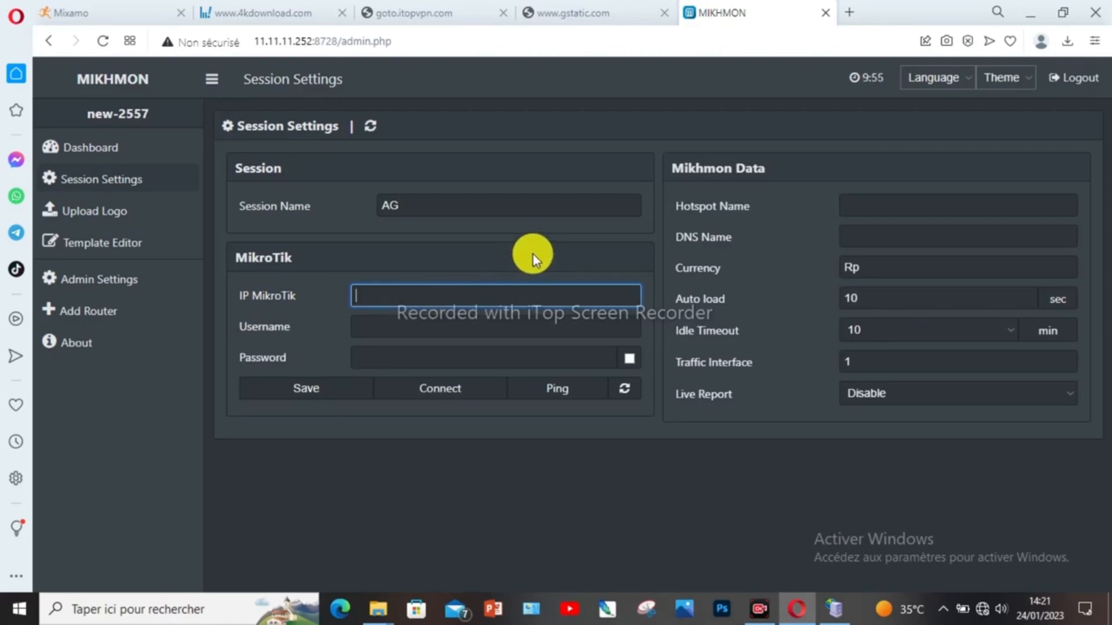
type("11.11.11.1")
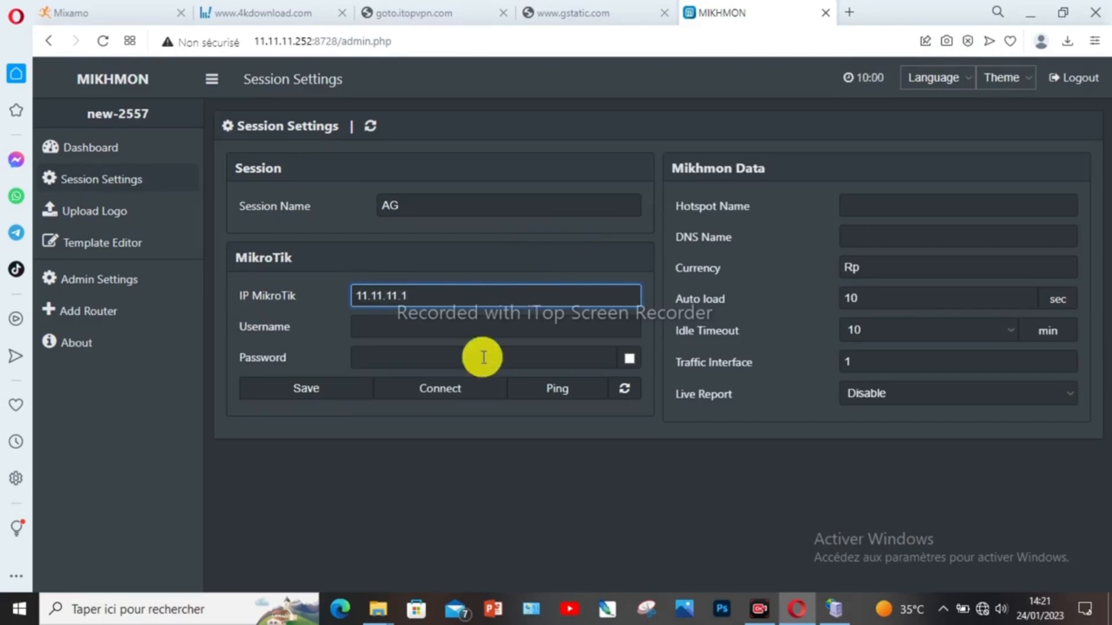
left_click(414, 327)
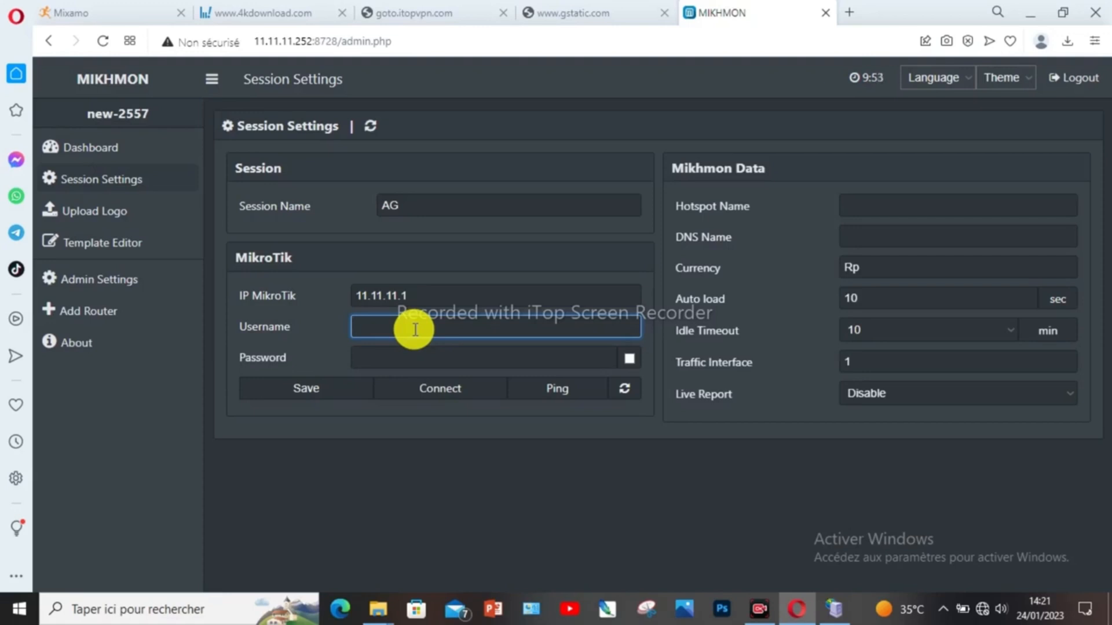
type("1")
key("BackSpace")
type("admin")
left_click(393, 360)
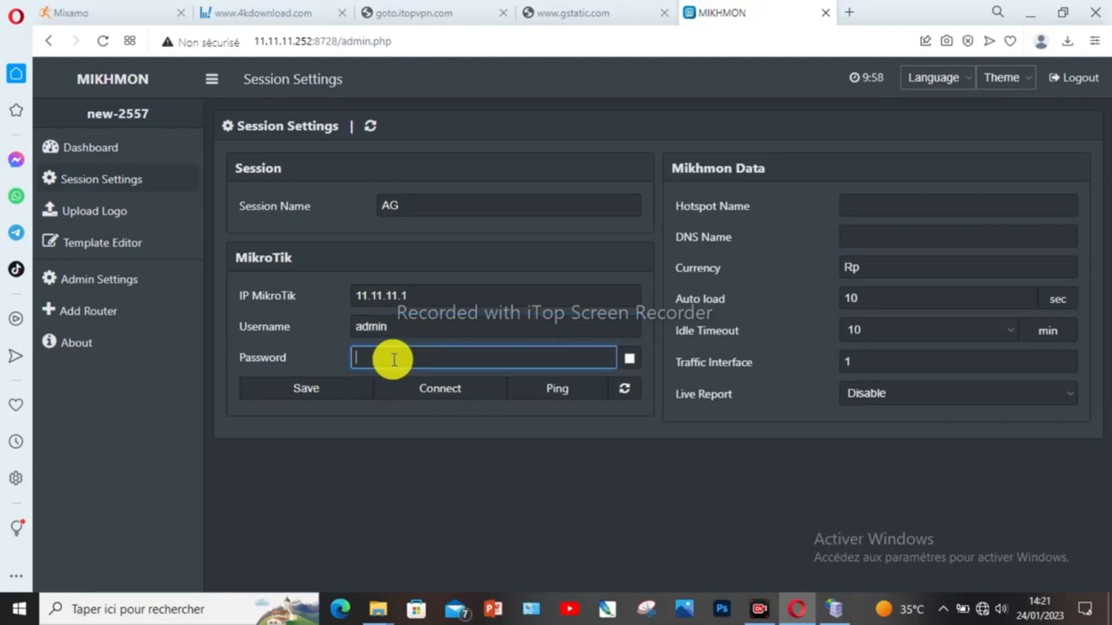
type("••••")
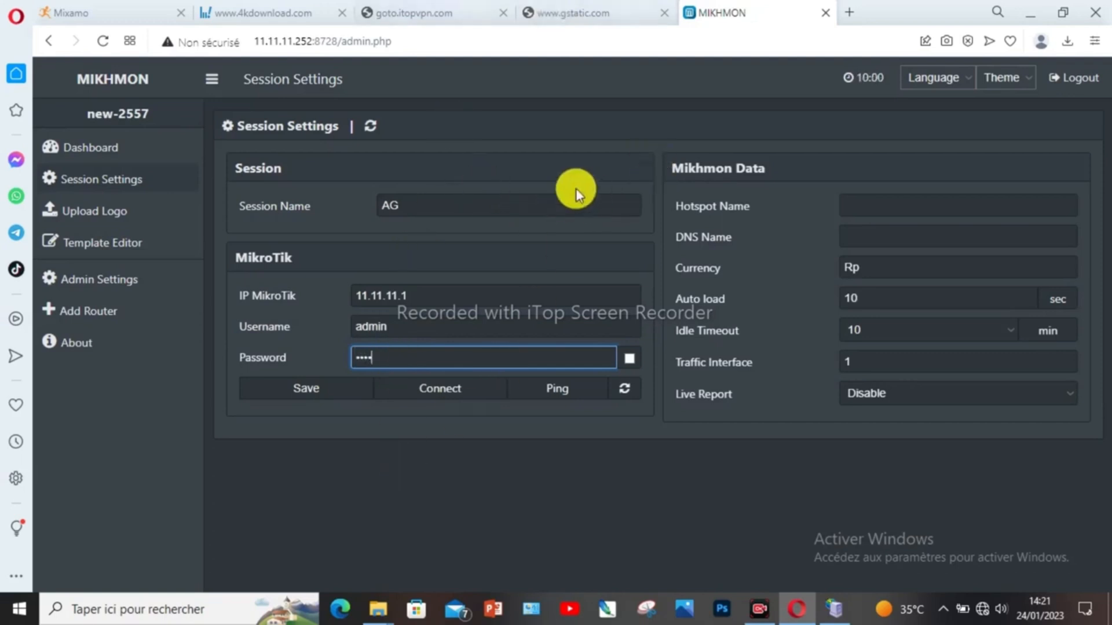
left_click(868, 204)
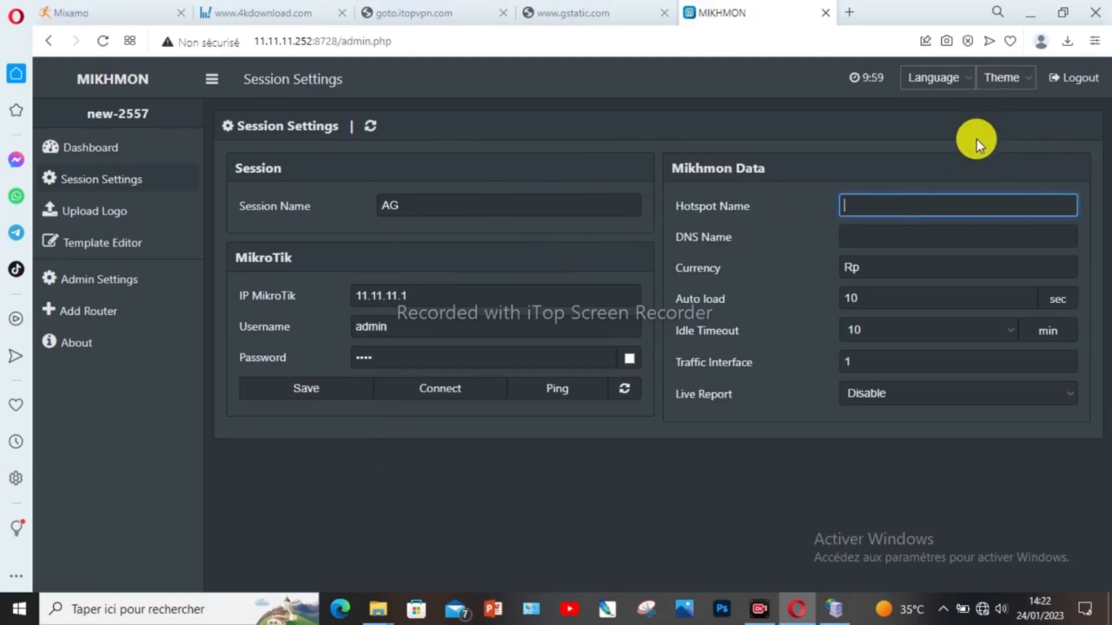
Step: Enter hotspot name AG WIFI-WONE, DNS name ag.net and currency CFA
type("AG WIFI-WONE")
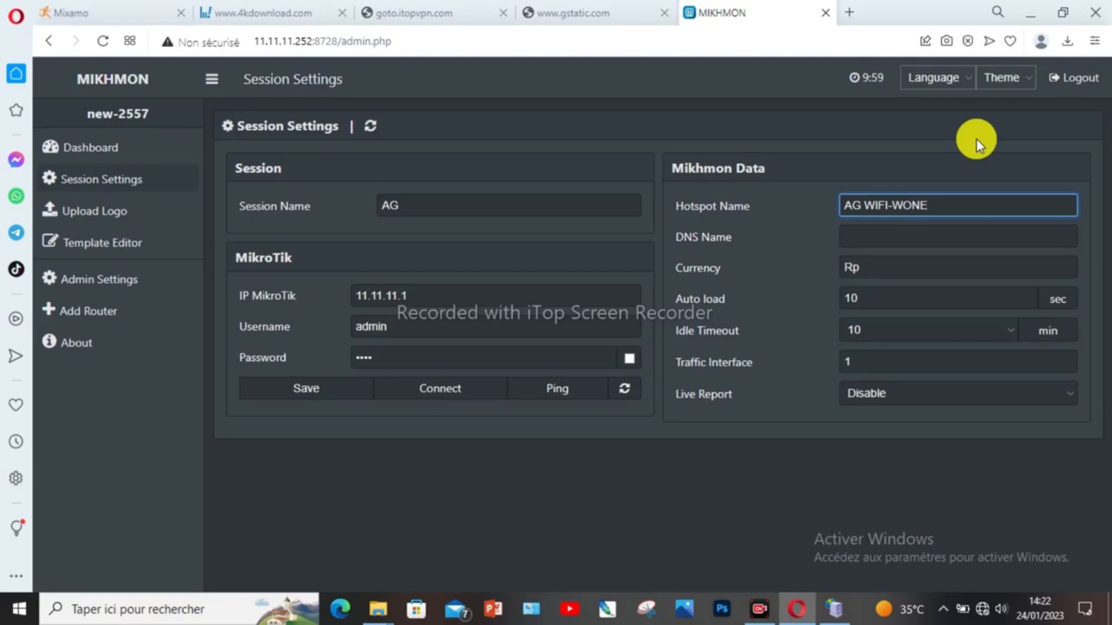
left_click(870, 235)
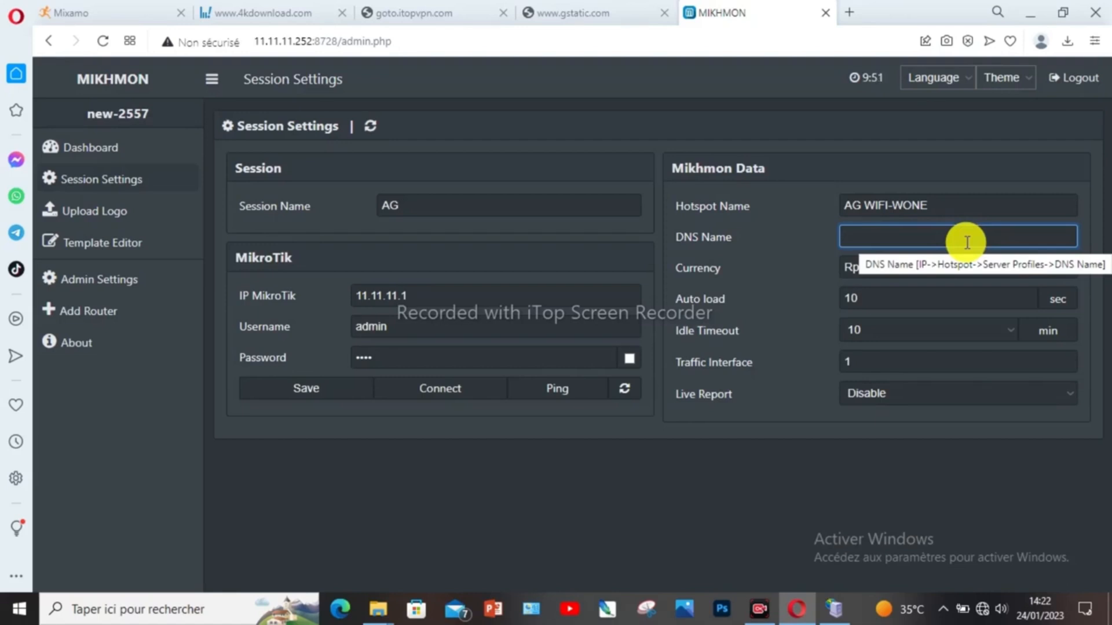
type("qg")
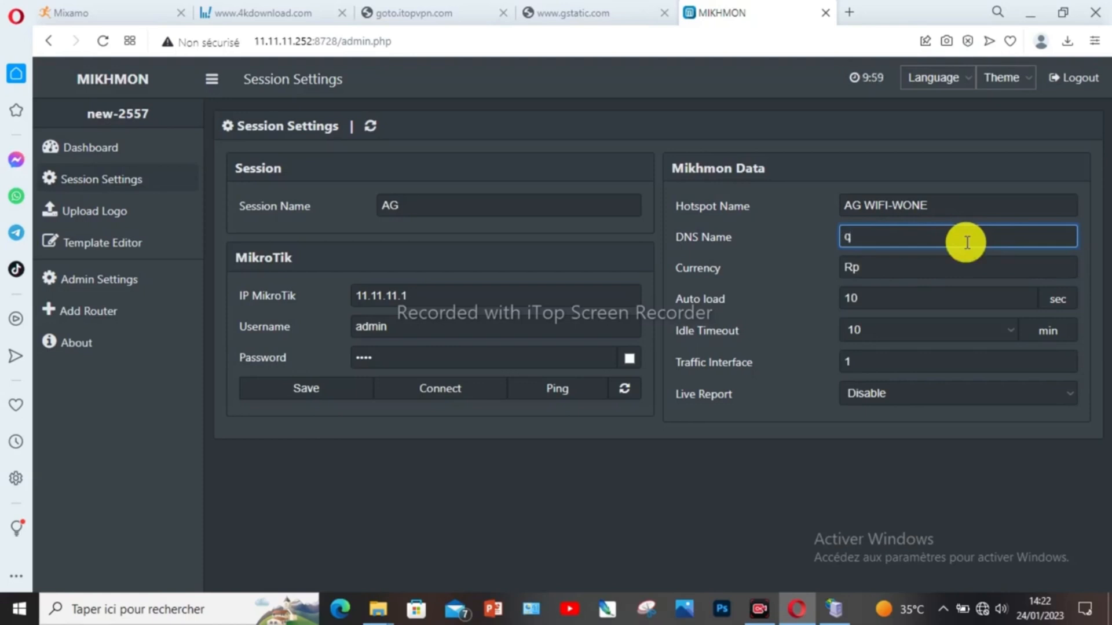
key("BackSpace")
key("BackSpace")
type("af")
key("BackSpace")
type("g")
type(".")
type("T")
type("net")
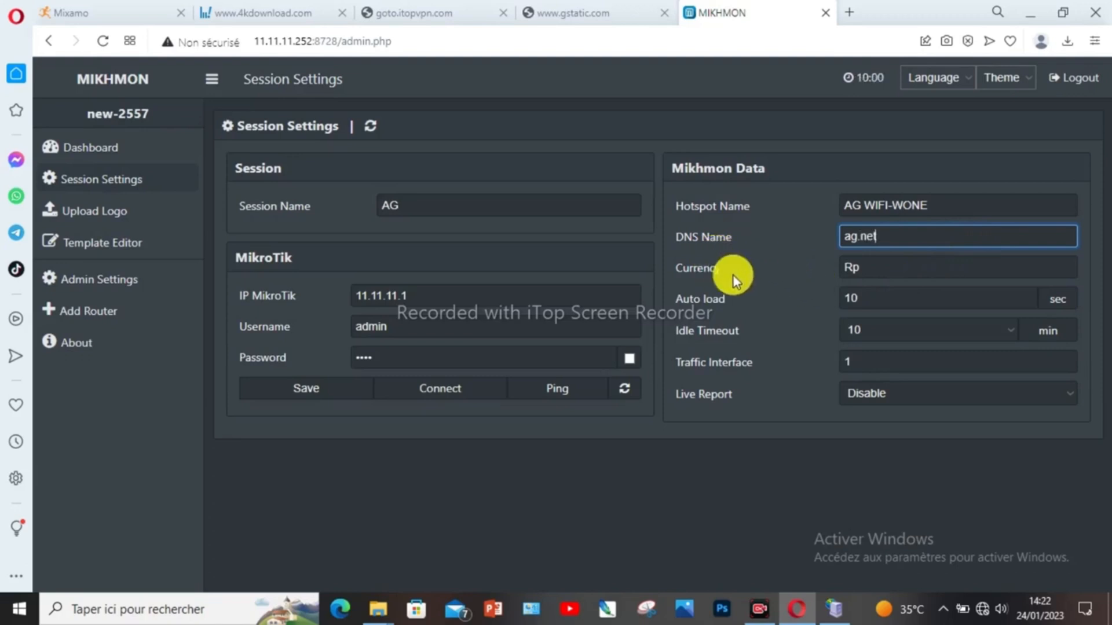
key("Tab")
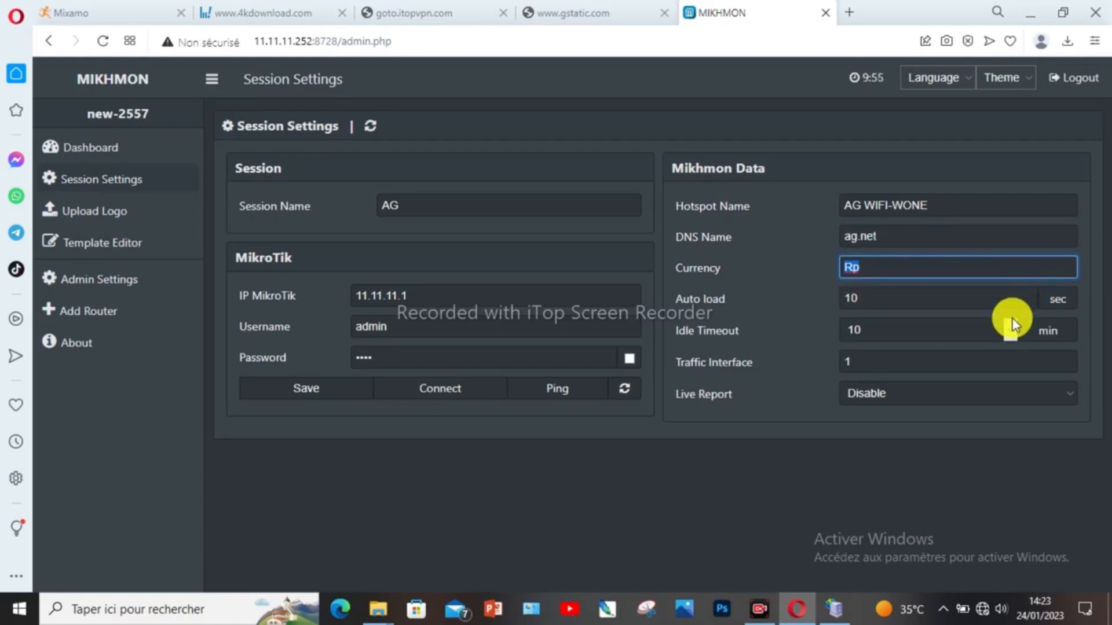
type("CFA")
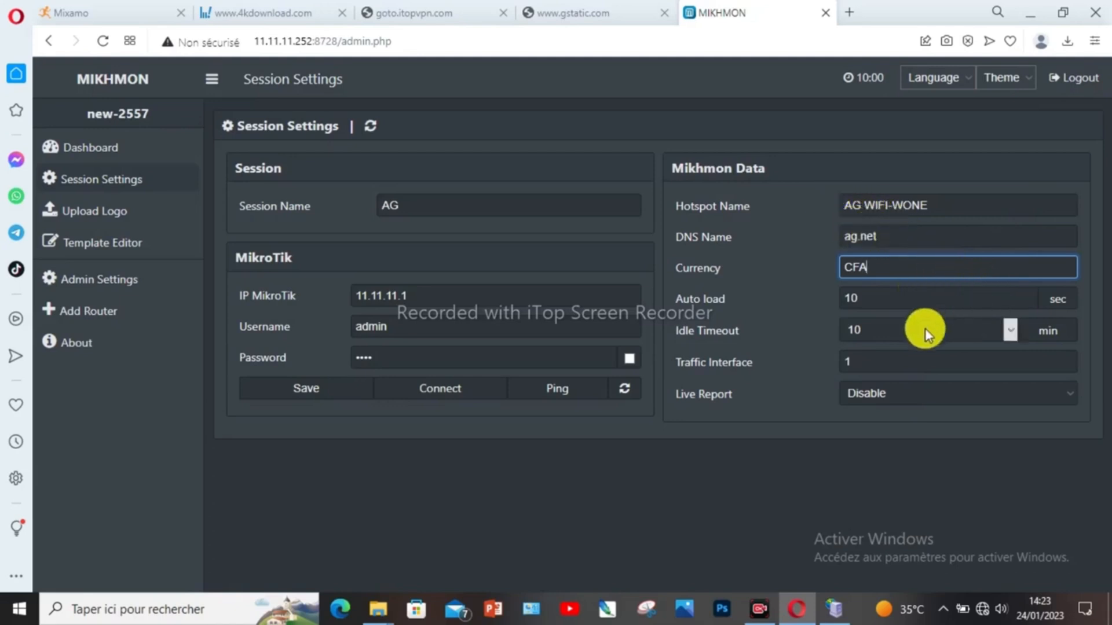
Step: Save the AG session settings and confirm the router at 11.11.11.1 answers Ping OK
left_click(299, 388)
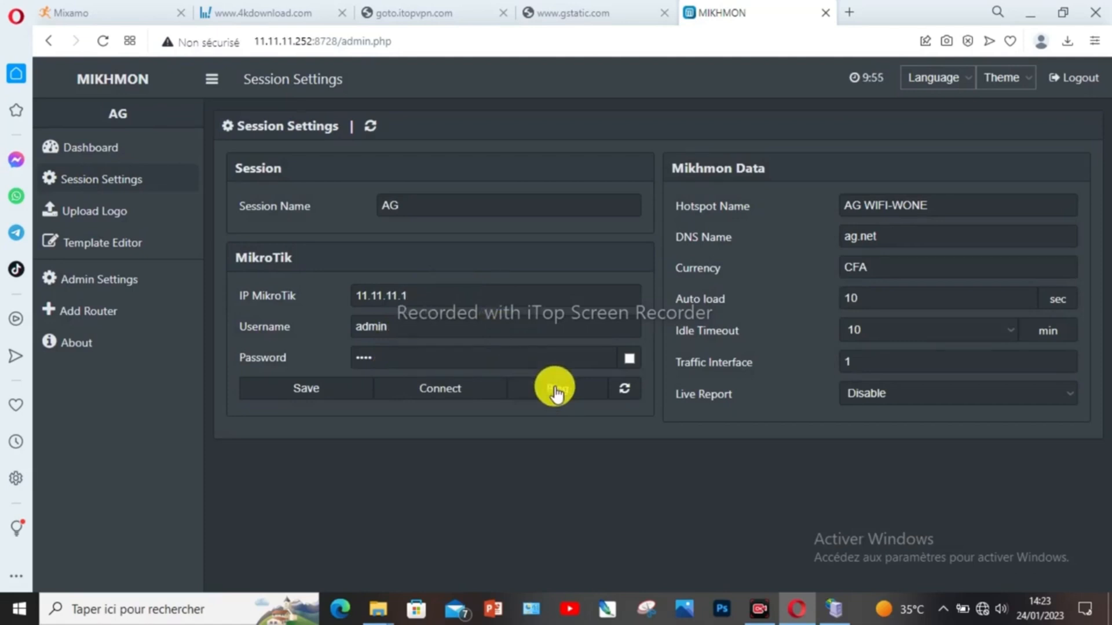
left_click(556, 394)
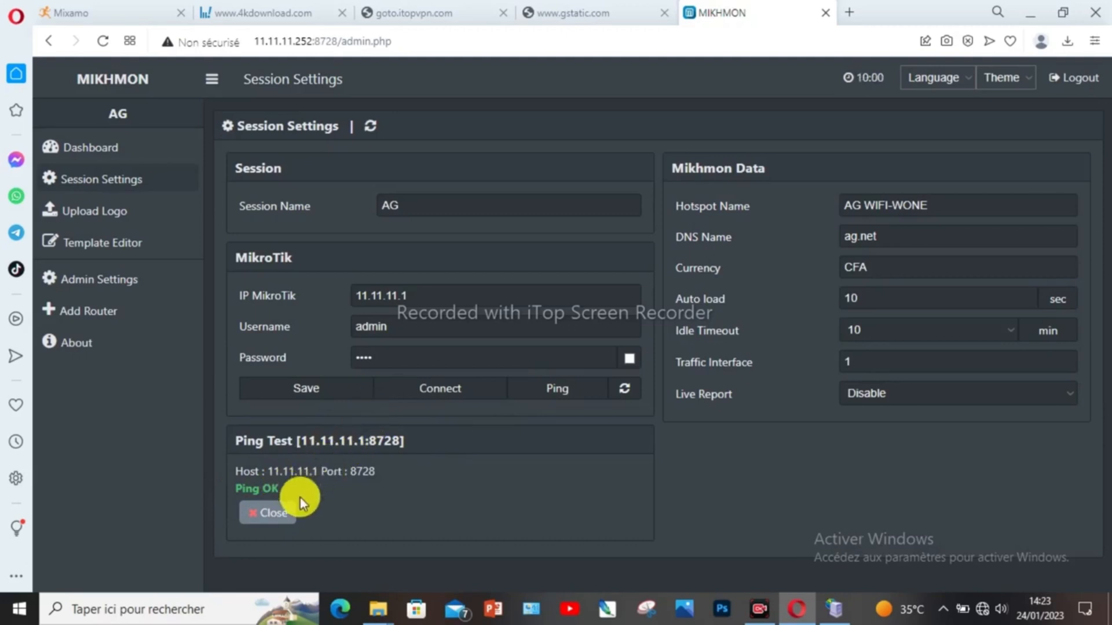
left_click(274, 513)
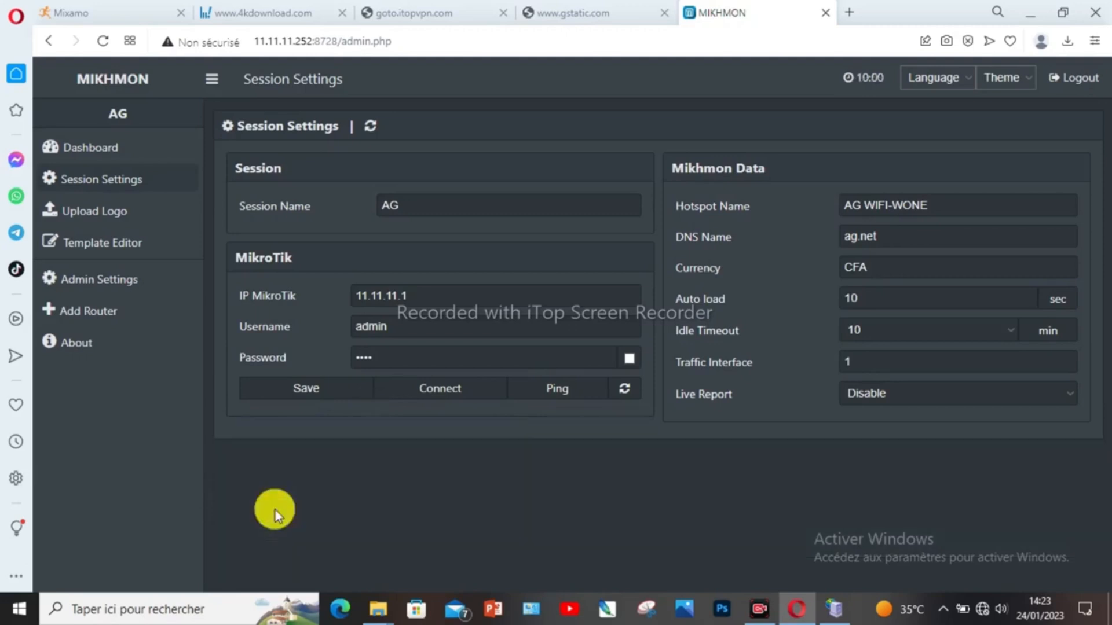
Step: Connect to the AG router and open Hotspot > User Profile > Profile List
left_click(441, 393)
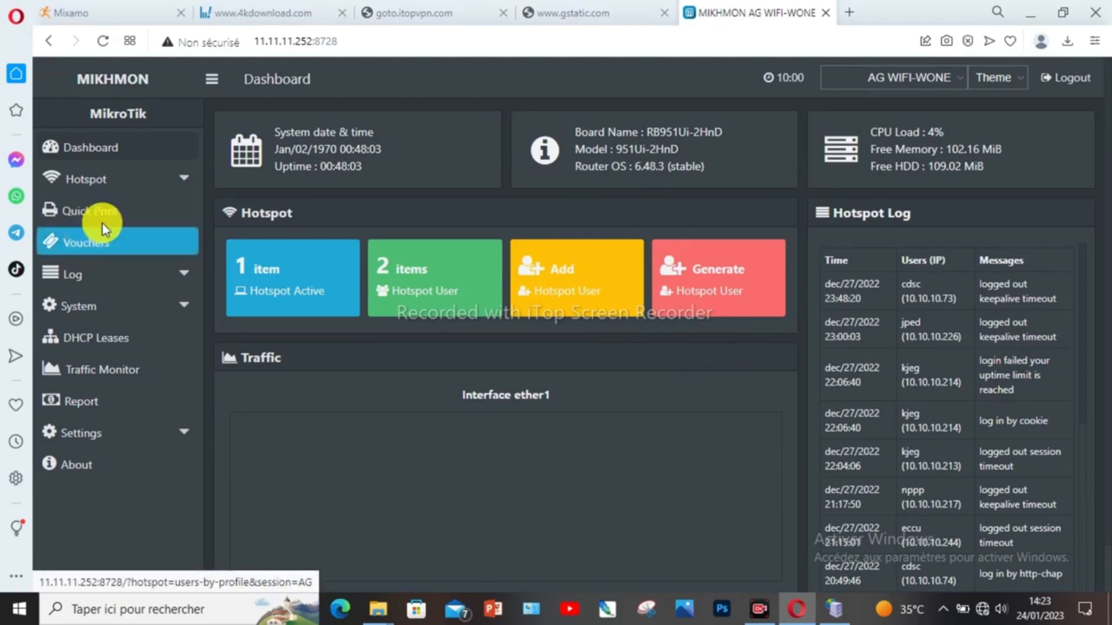
left_click(172, 189)
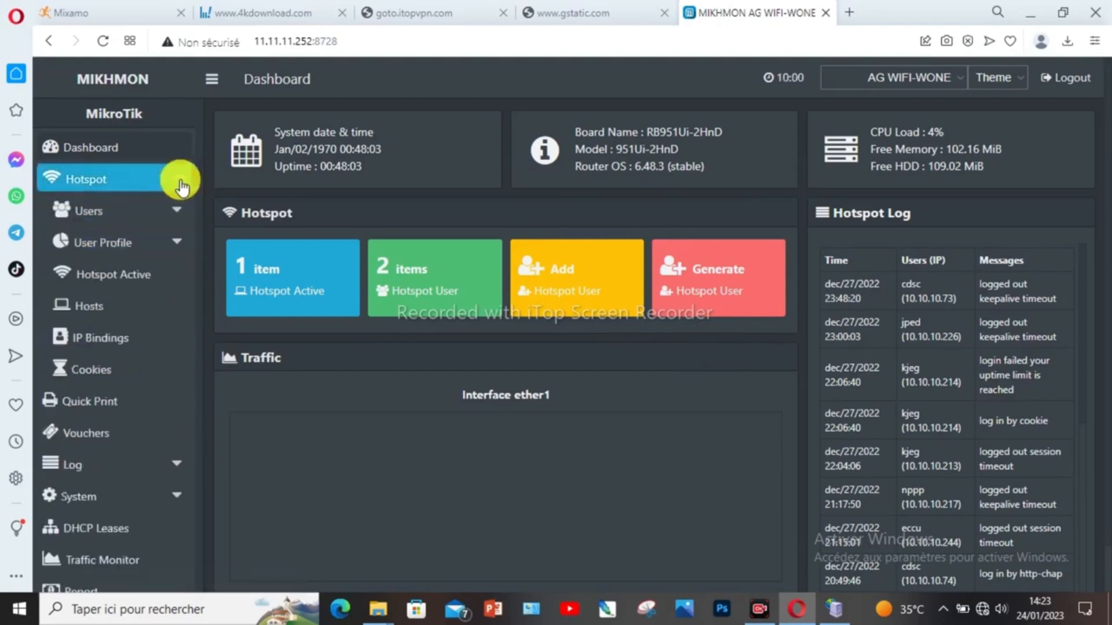
left_click(102, 246)
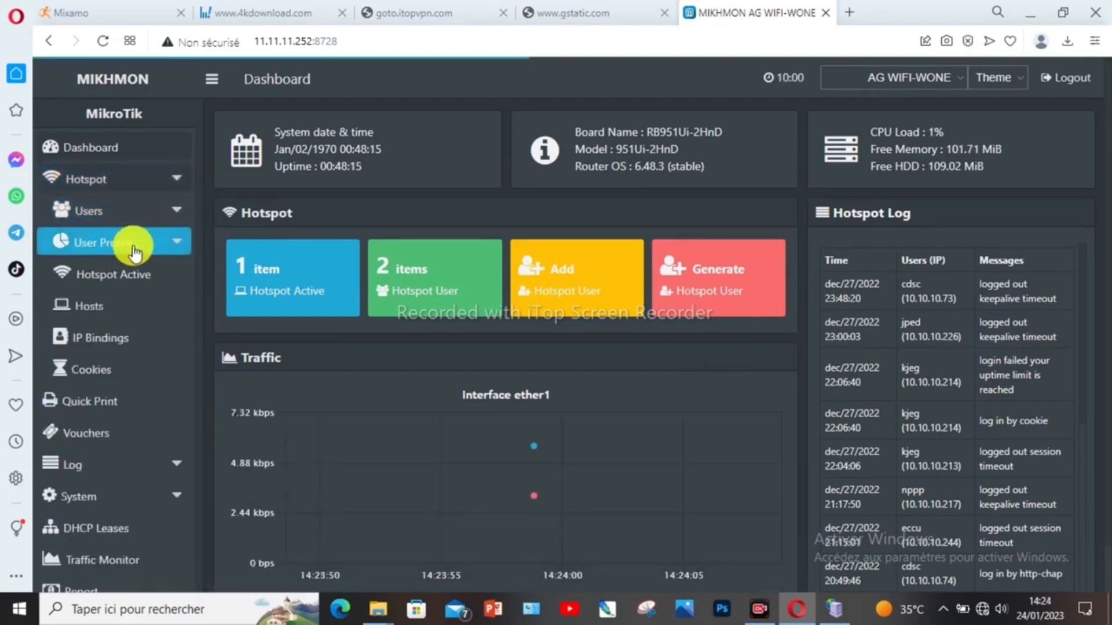
left_click(175, 243)
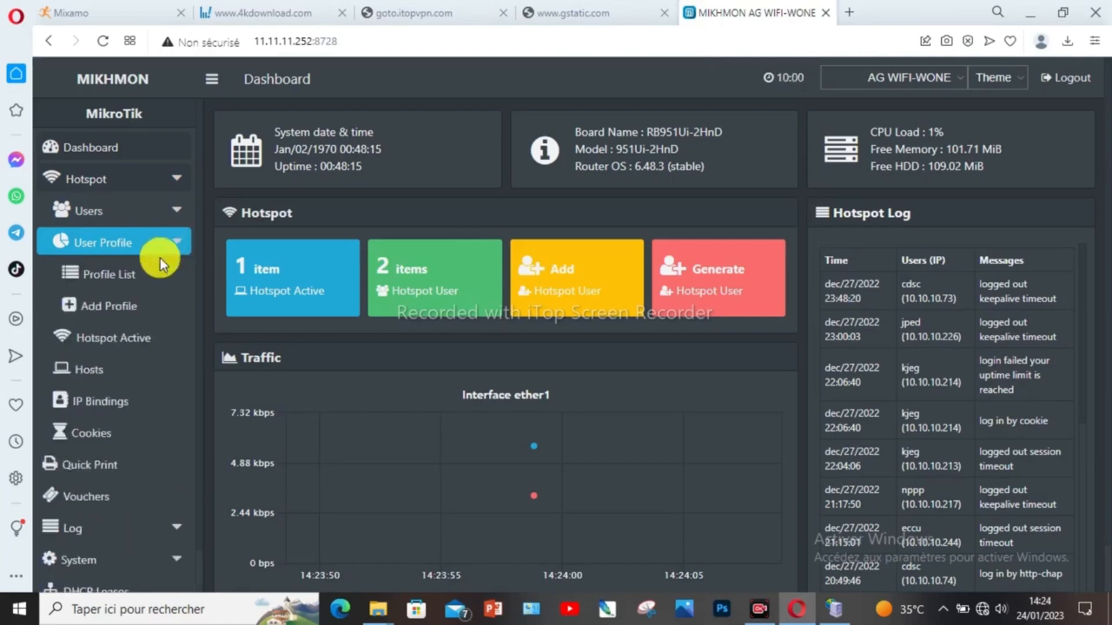
left_click(138, 278)
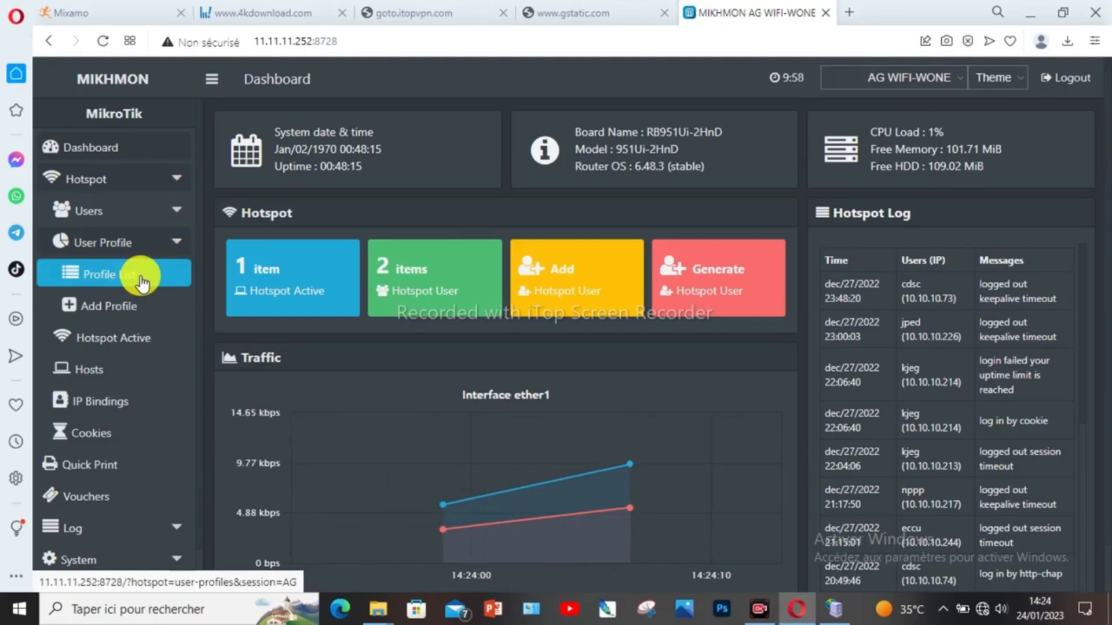
left_click(142, 283)
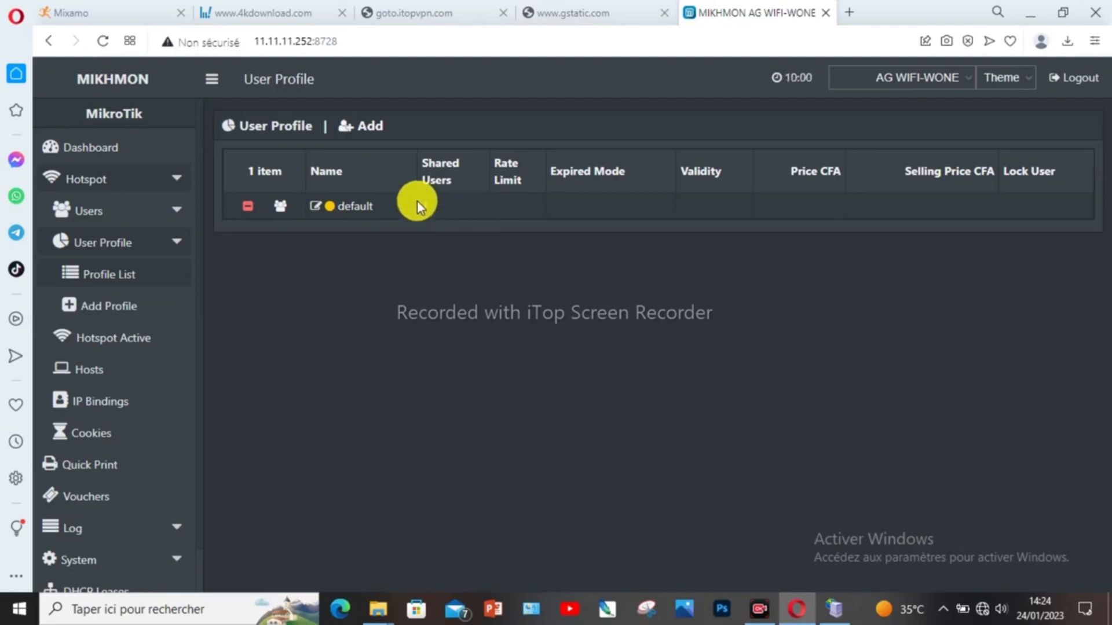
Step: Add a new user profile named 1H using the dhcp_pool0 address pool
left_click(369, 126)
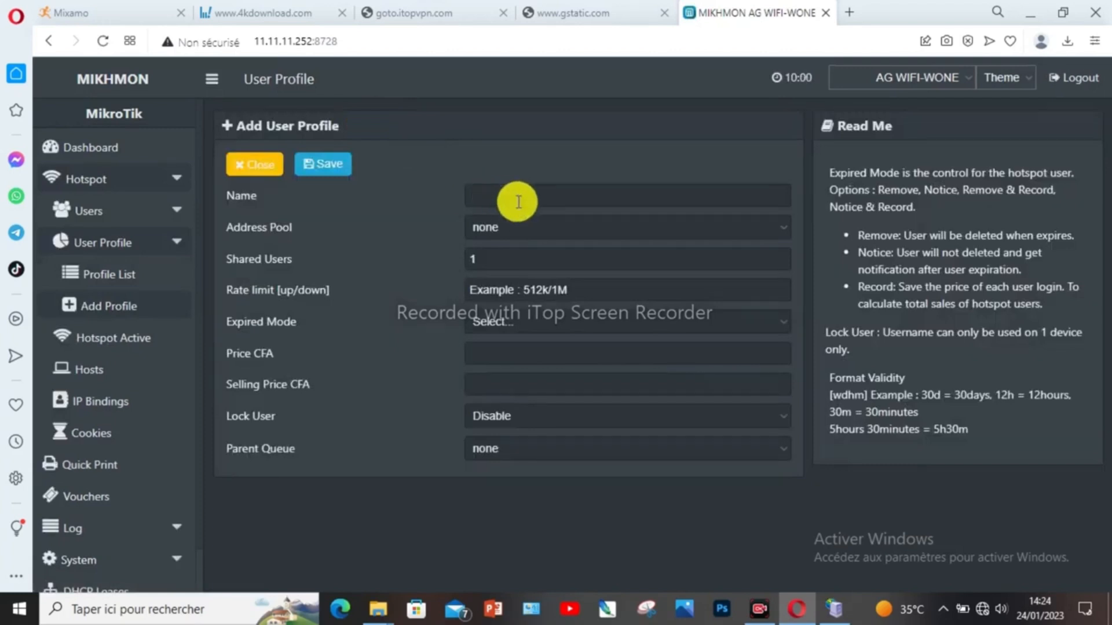
left_click(520, 196)
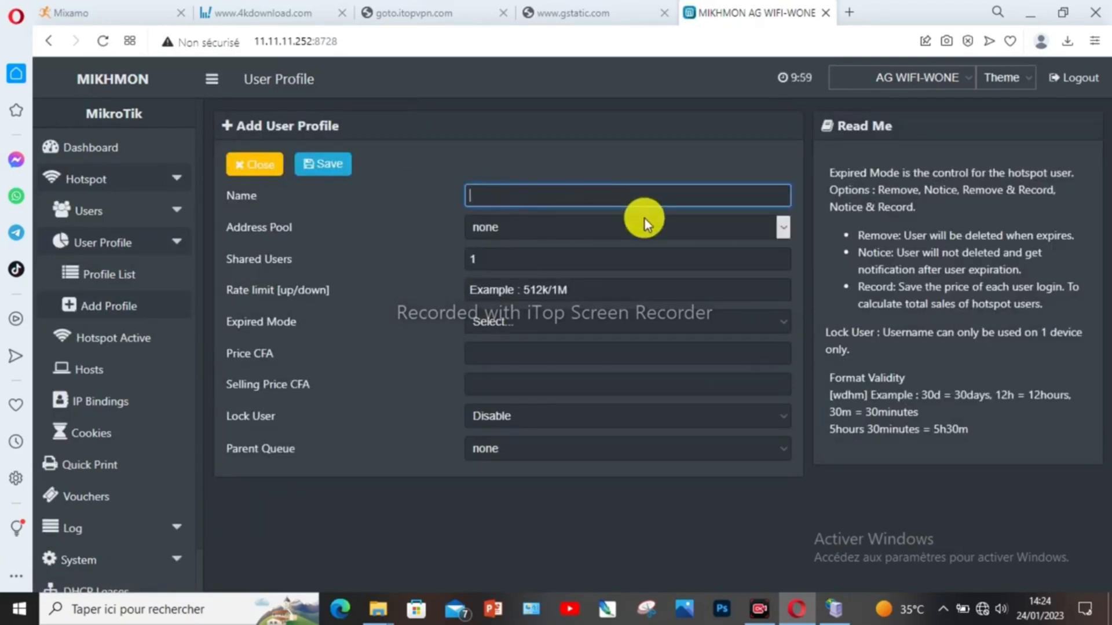
type("&")
key("BackSpace")
type("1H")
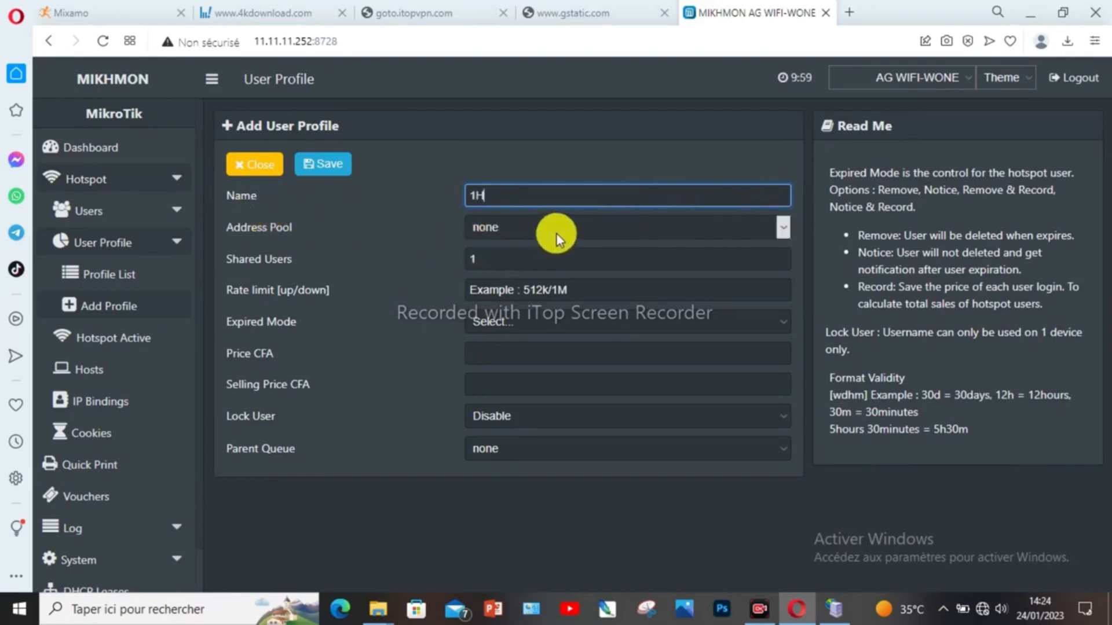
left_click(581, 232)
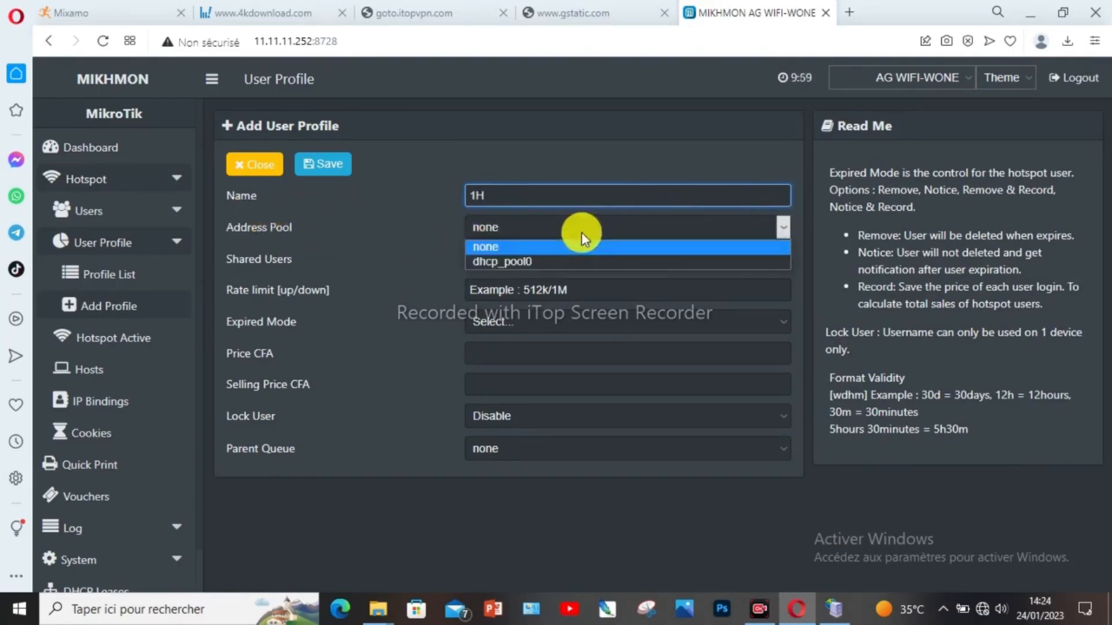
left_click(542, 261)
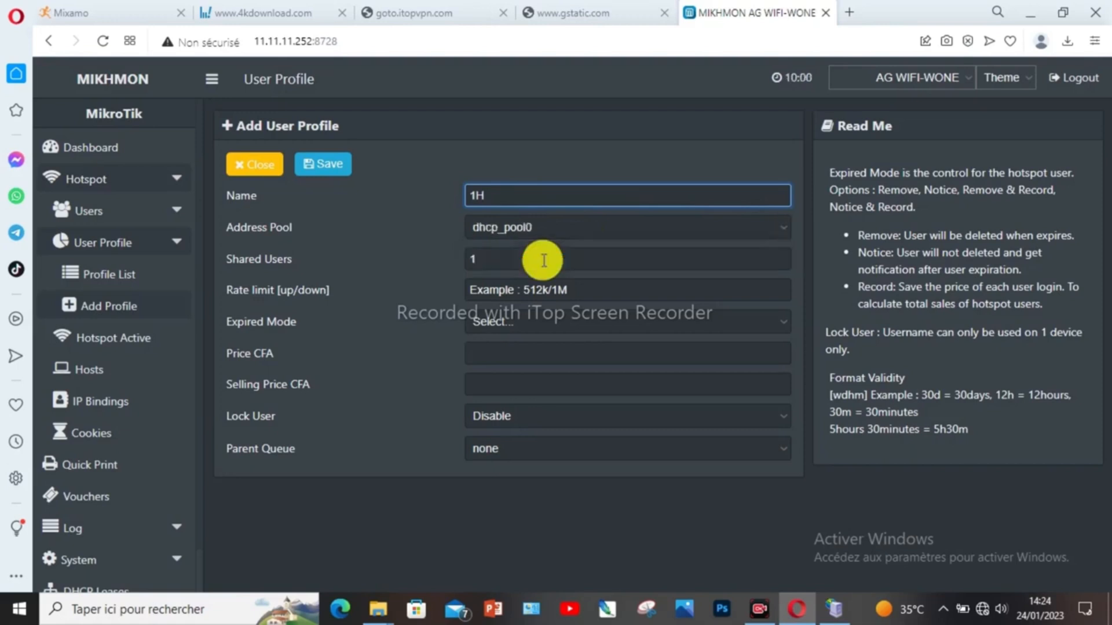
left_click(604, 228)
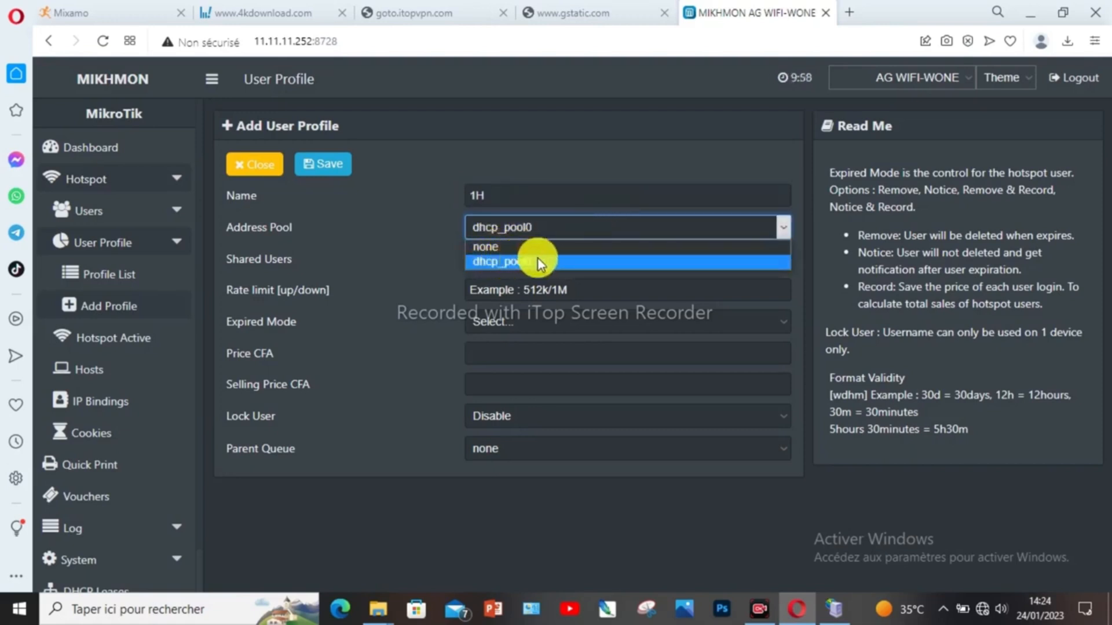
left_click(559, 261)
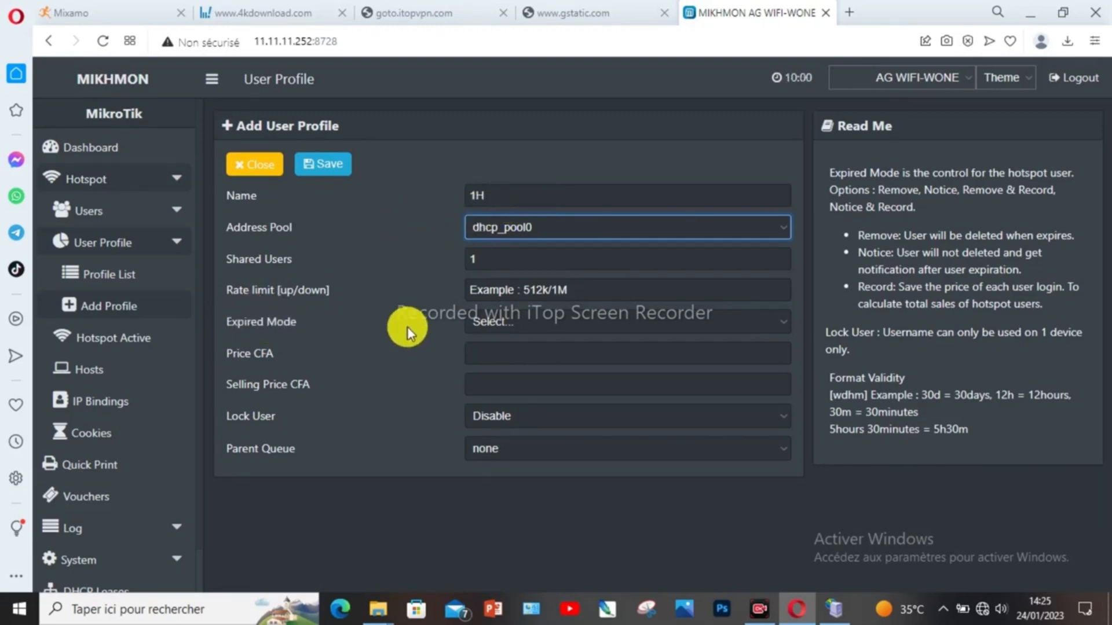
Step: Set the 1H profile's expired mode to Remove and validity to 24h
left_click(542, 319)
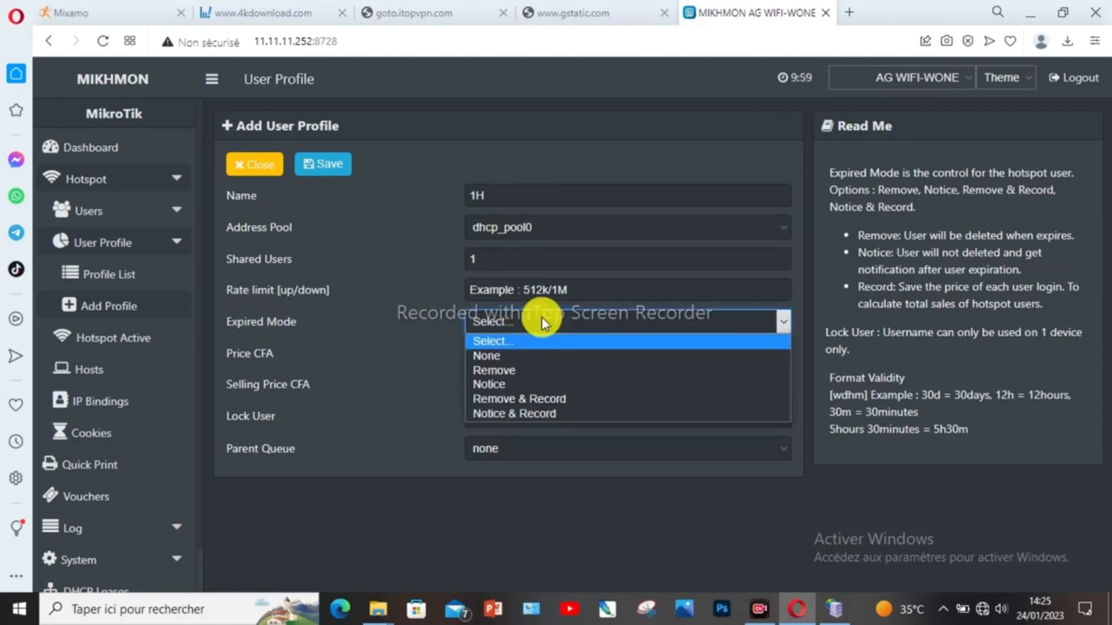
left_click(526, 368)
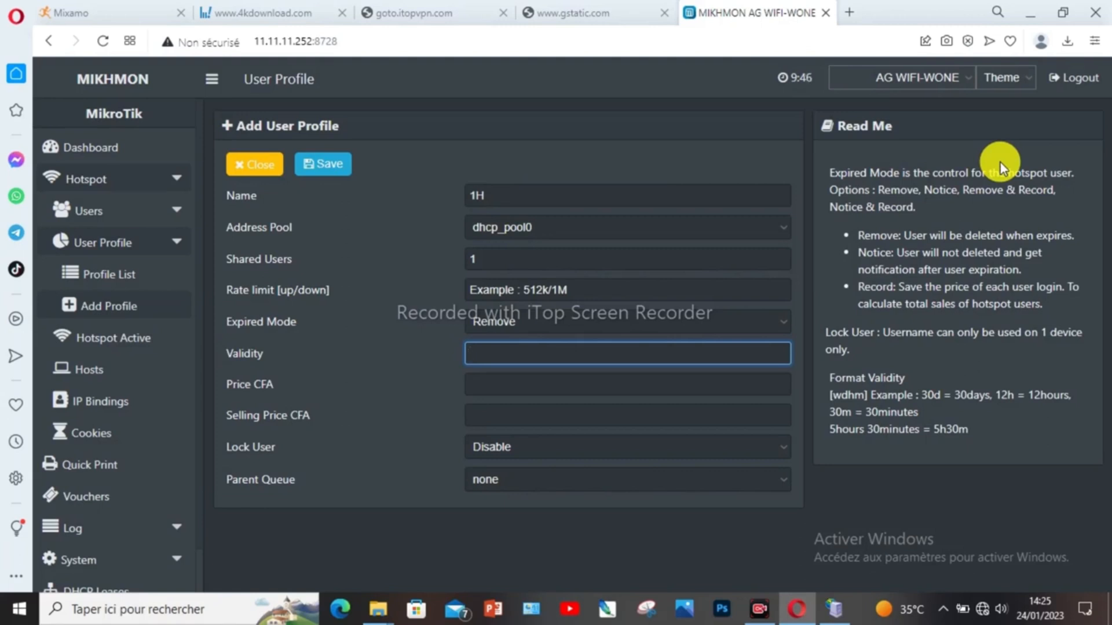
type("2")
key("BackSpace")
type("24h")
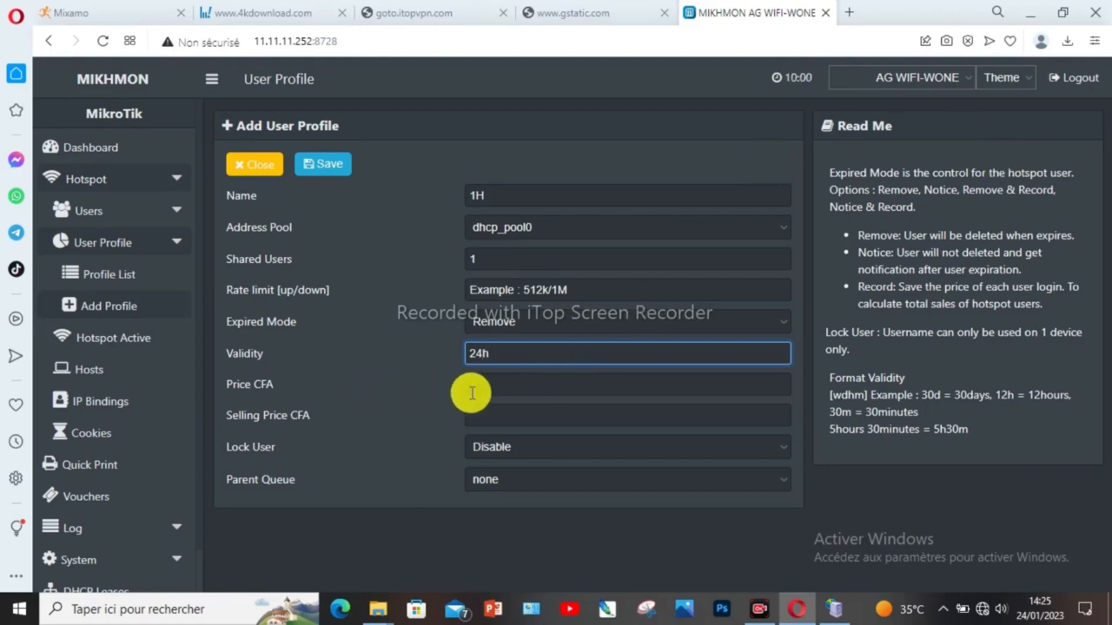
Step: Enter 100 CFA as both the price and the selling price
left_click(524, 388)
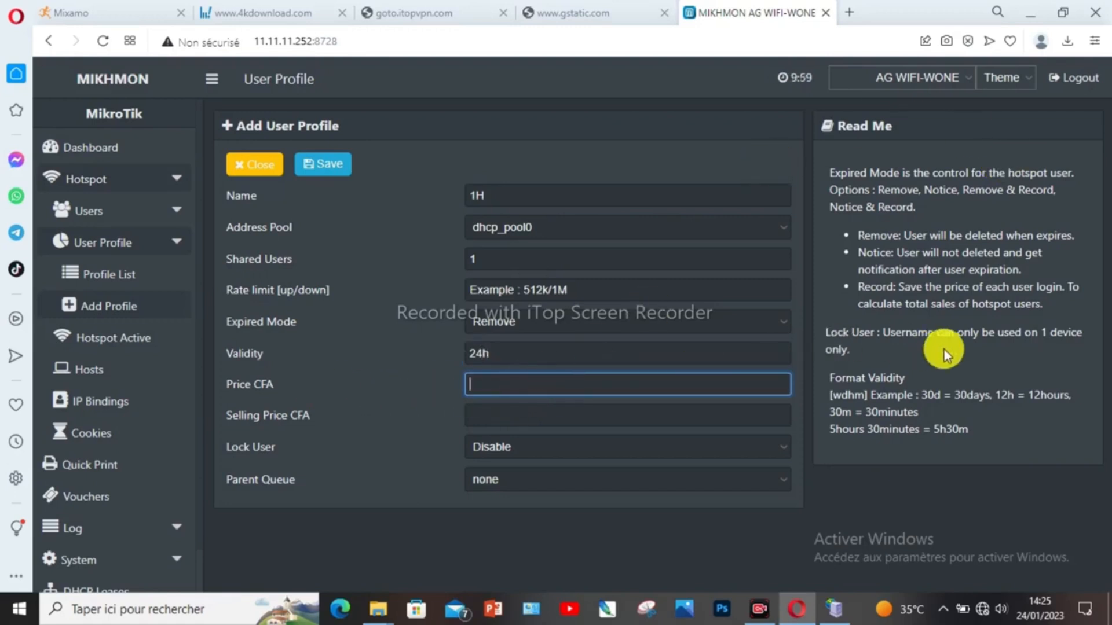
type("100F")
key("BackSpace")
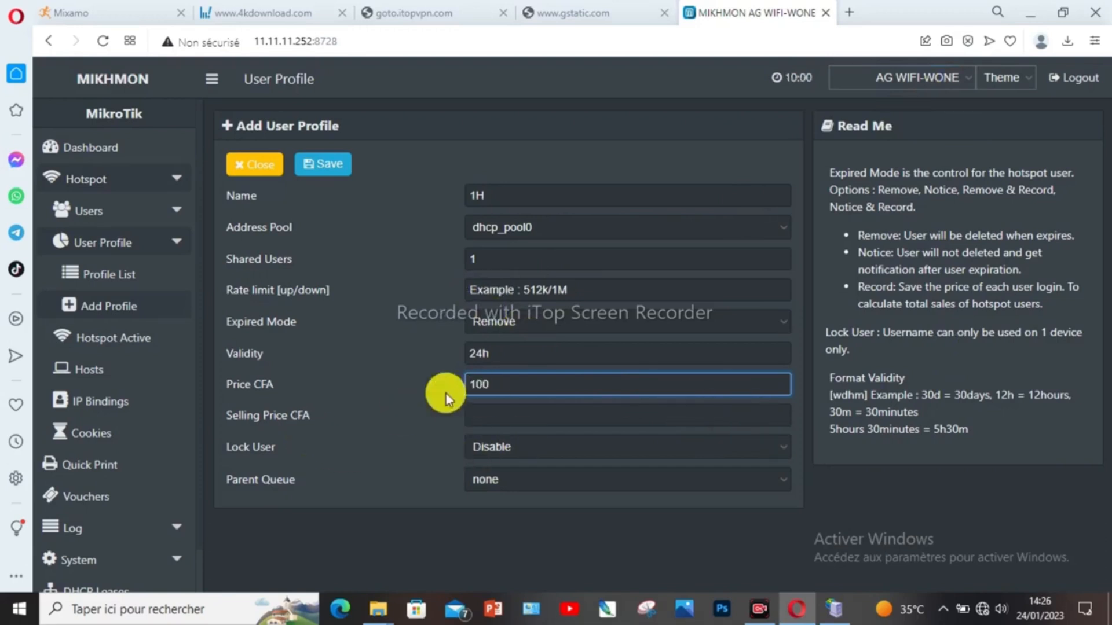
left_click(494, 415)
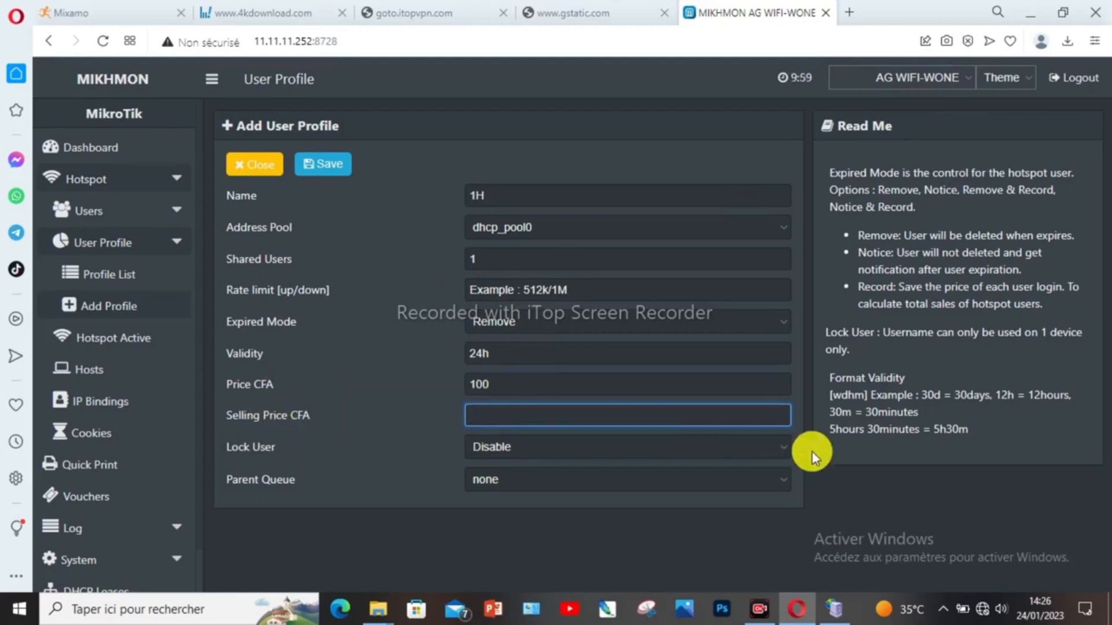
type("100")
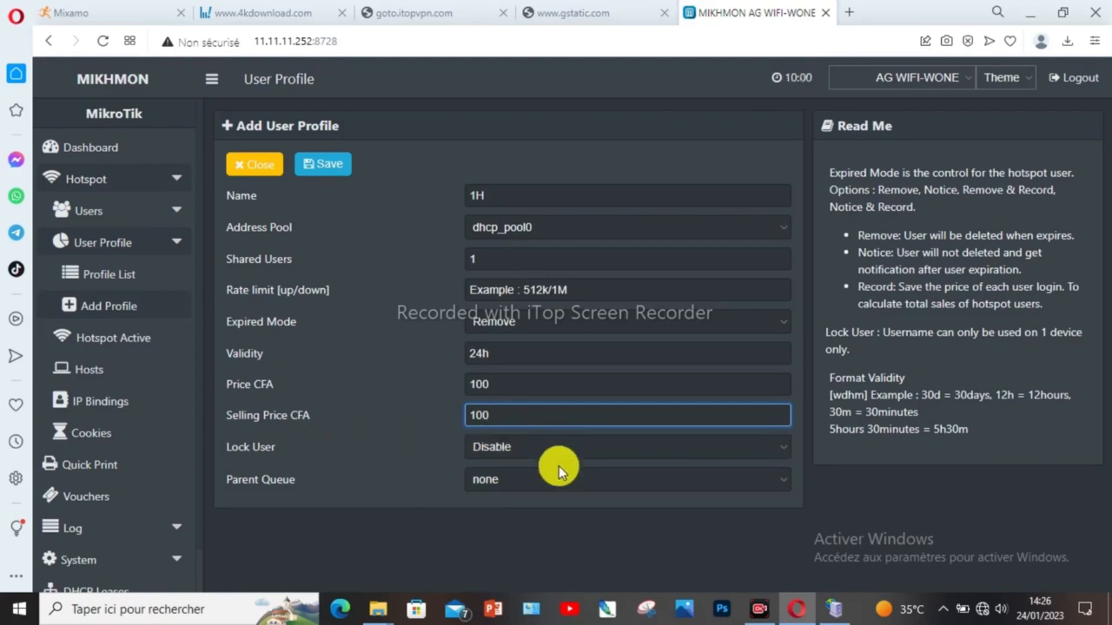
Step: Enable Lock User, save the 1H profile, and return to the profile list
left_click(533, 447)
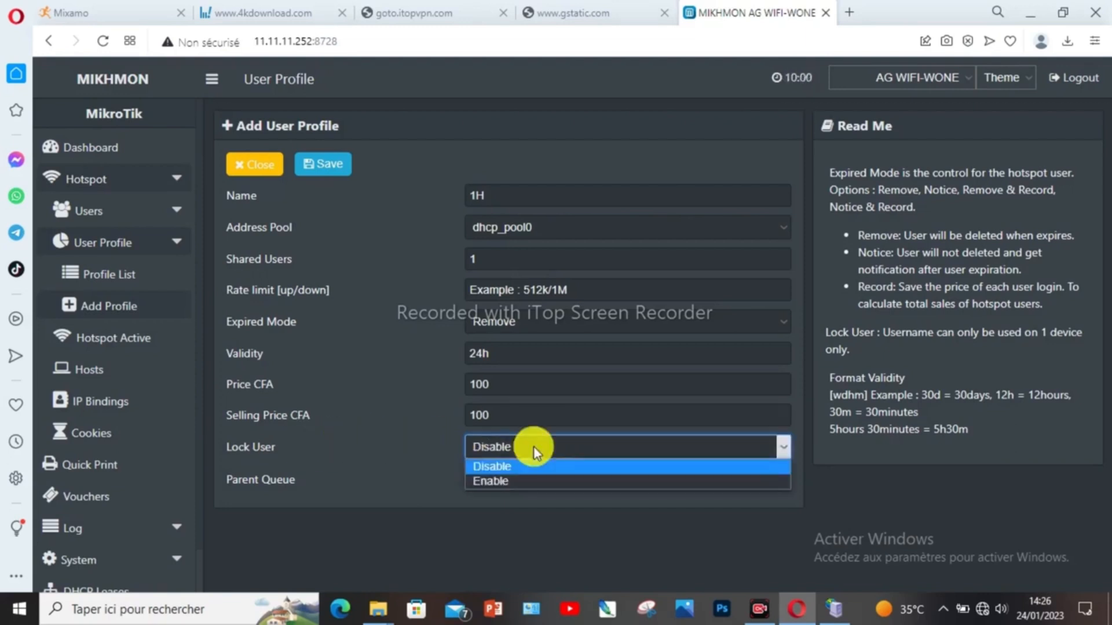
left_click(512, 481)
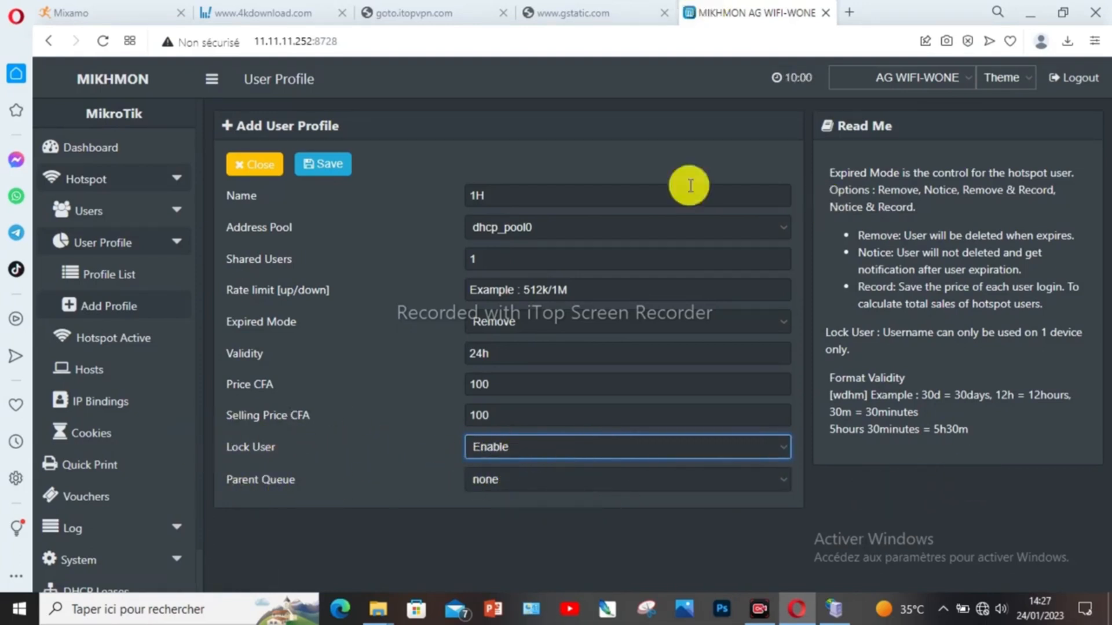
left_click(324, 165)
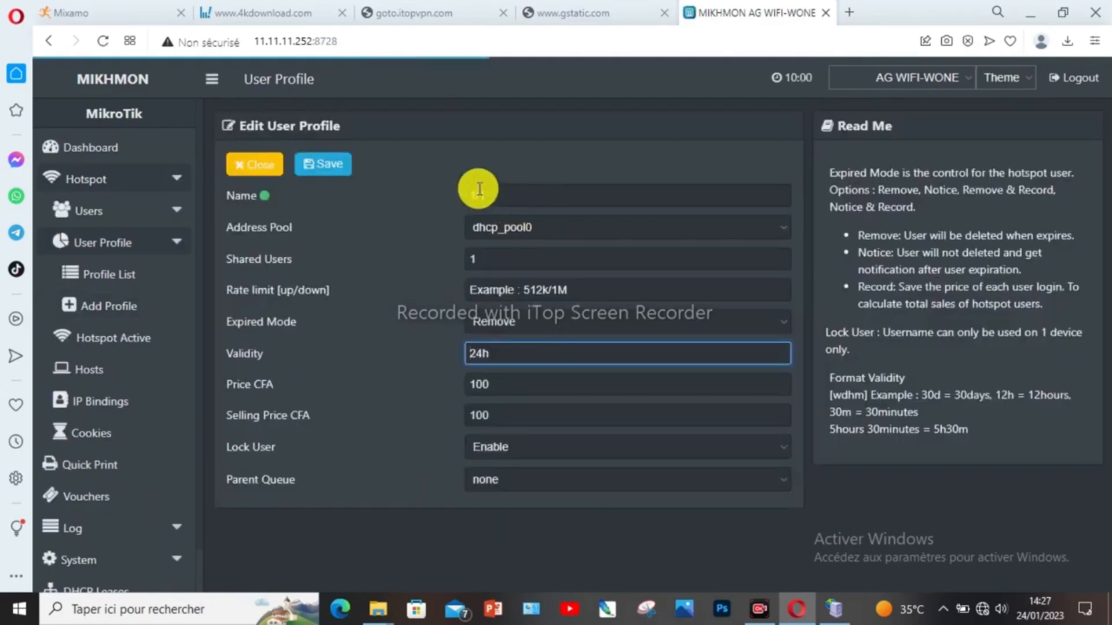
left_click(255, 169)
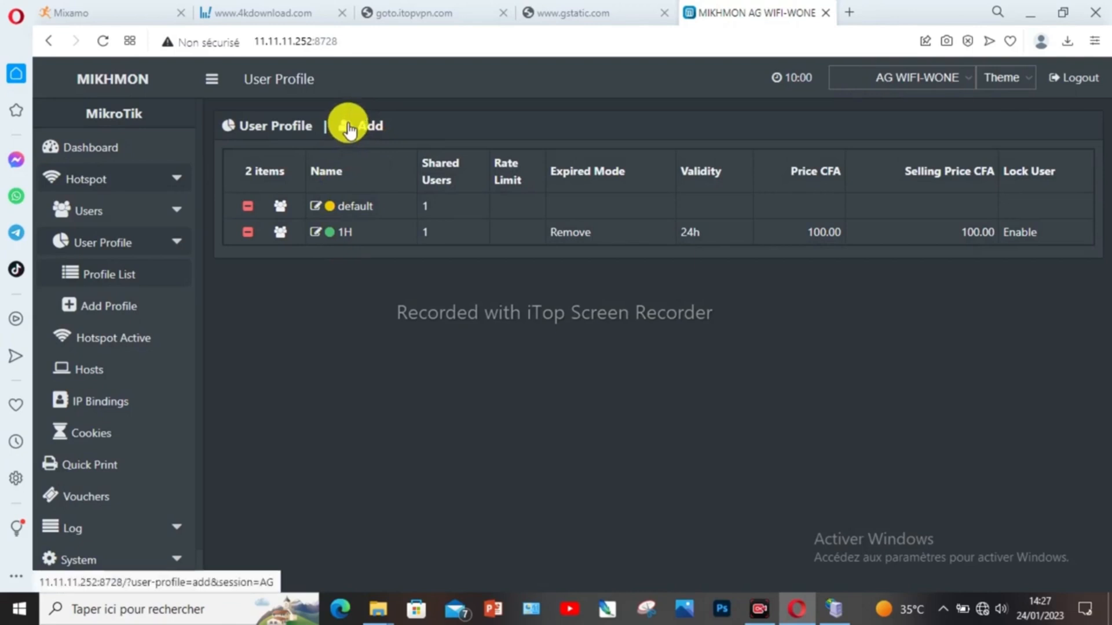
Step: Add another user profile named 2H with address pool dhcp_pool0
left_click(349, 128)
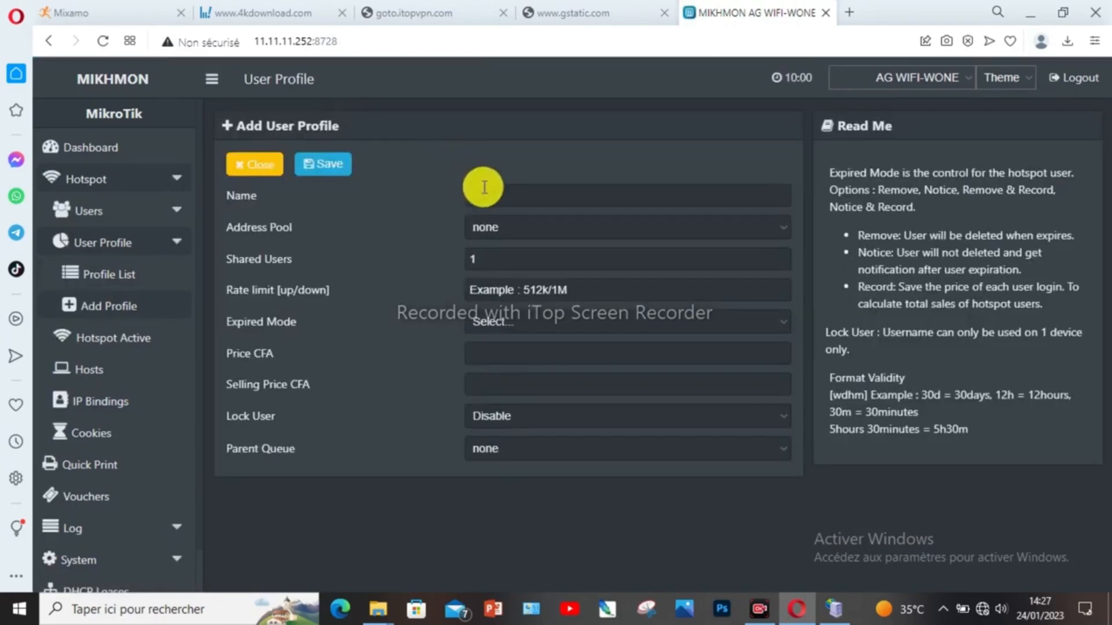
left_click(489, 193)
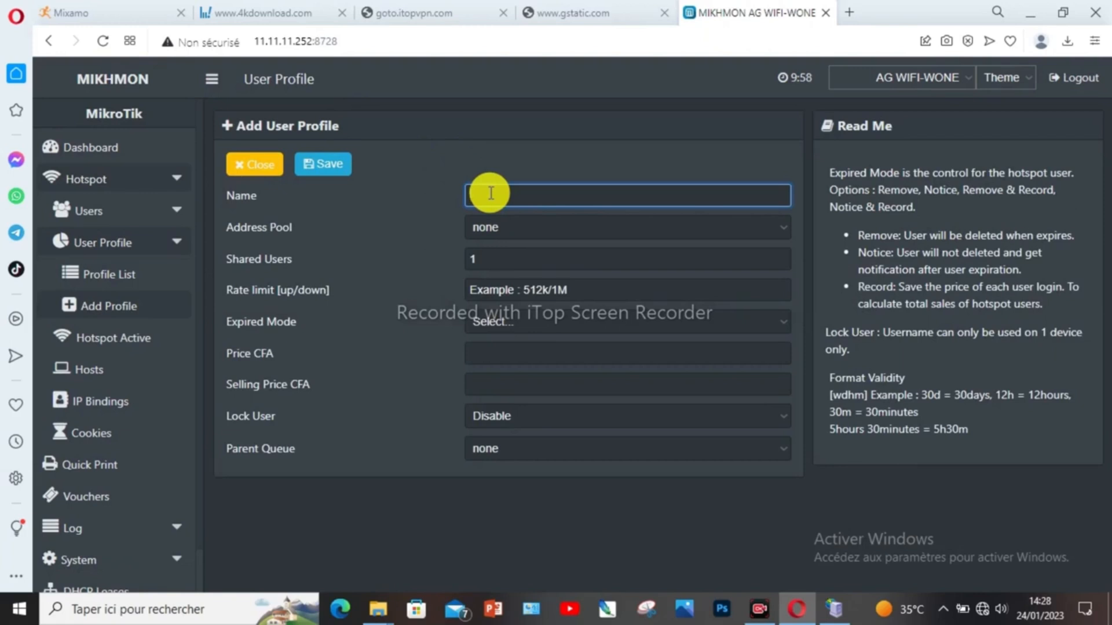
type("1H")
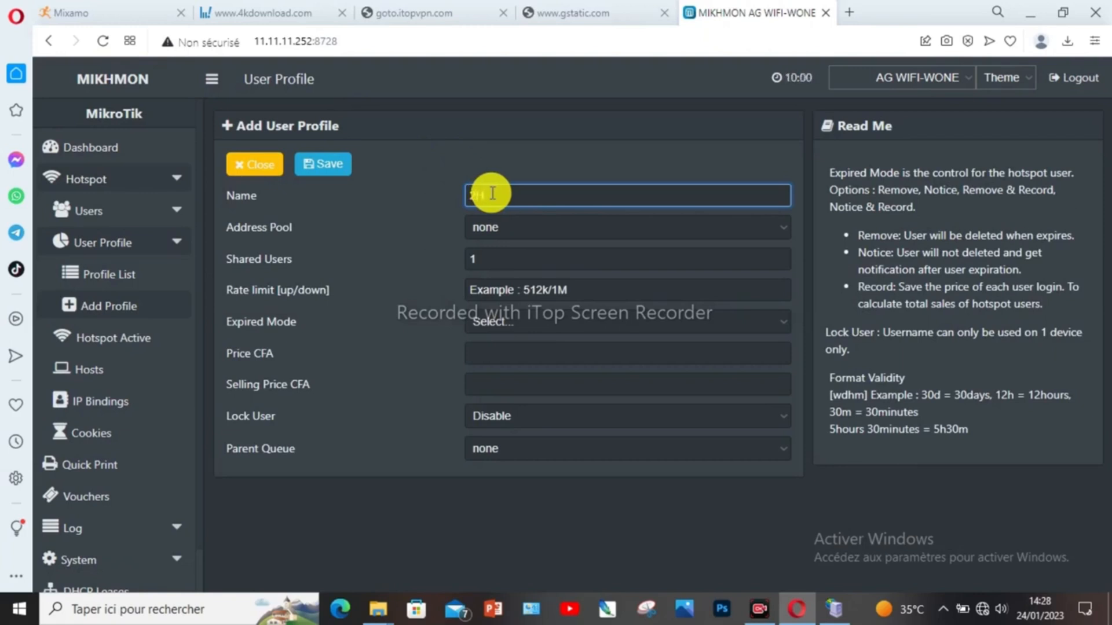
key("BackSpace")
key("BackSpace")
type("200")
key("BackSpace")
key("BackSpace")
type("2H")
left_click(515, 228)
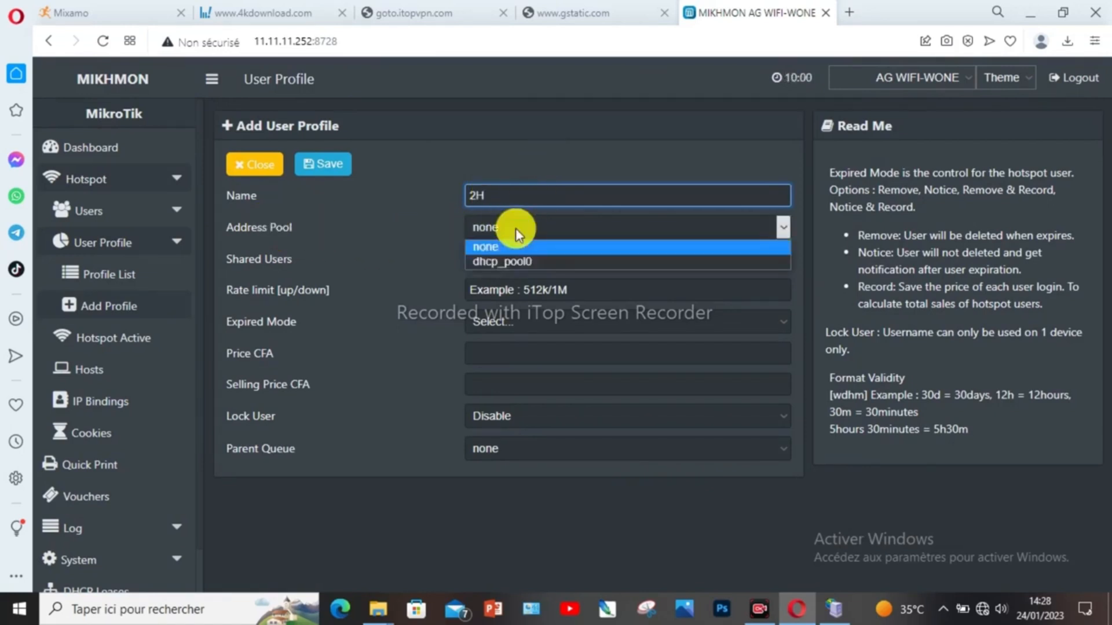
left_click(510, 261)
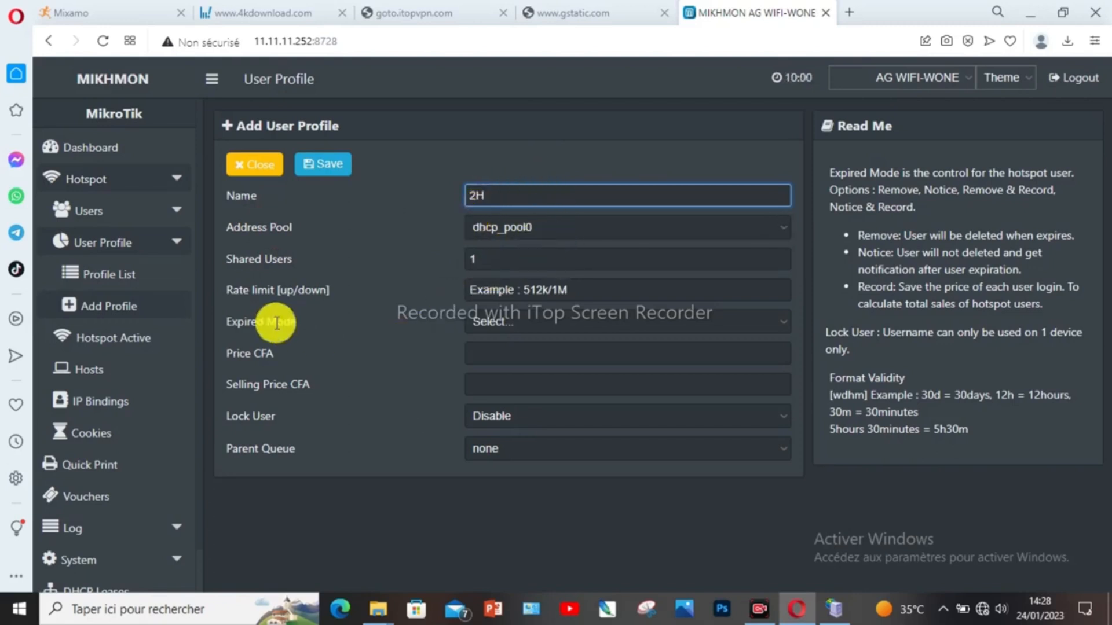
Step: Set the 2H profile's expired mode to Remove and validity to 24h
left_click(523, 322)
left_click(520, 372)
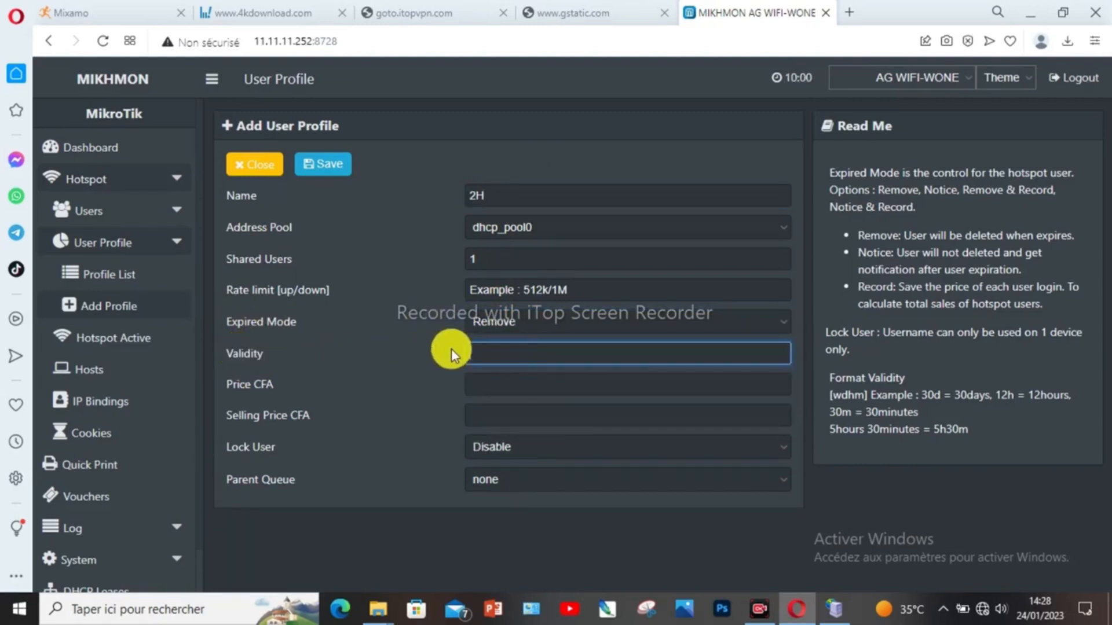
left_click(483, 354)
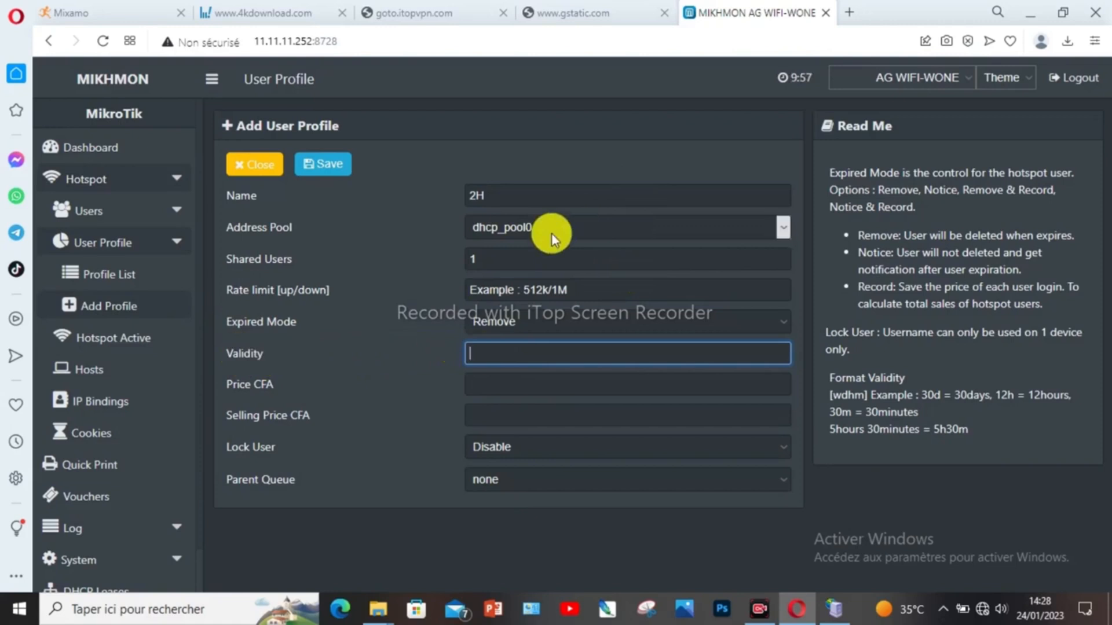
type("24H")
key("BackSpace")
type("h")
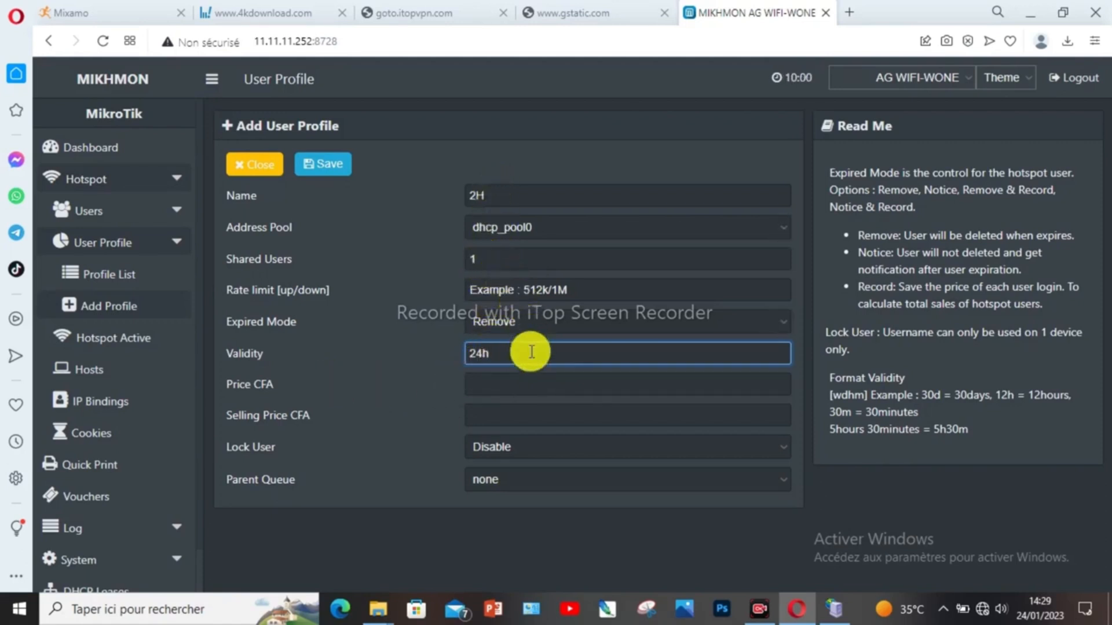
Step: Enter 200 CFA as both the price and the selling price
left_click(492, 383)
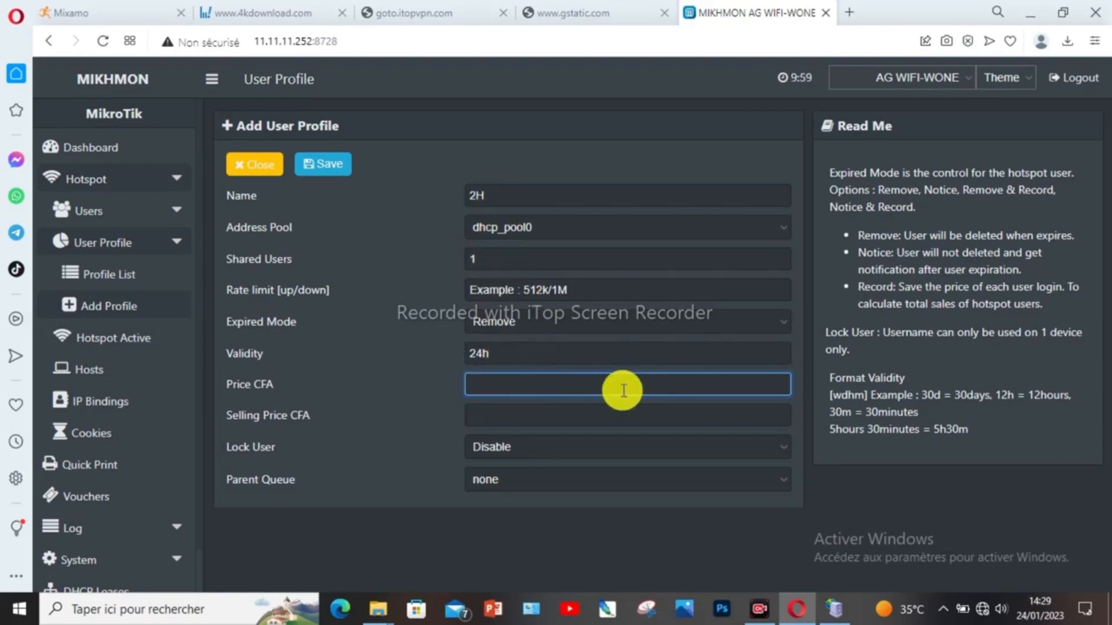
type("200")
left_click(472, 416)
type("2")
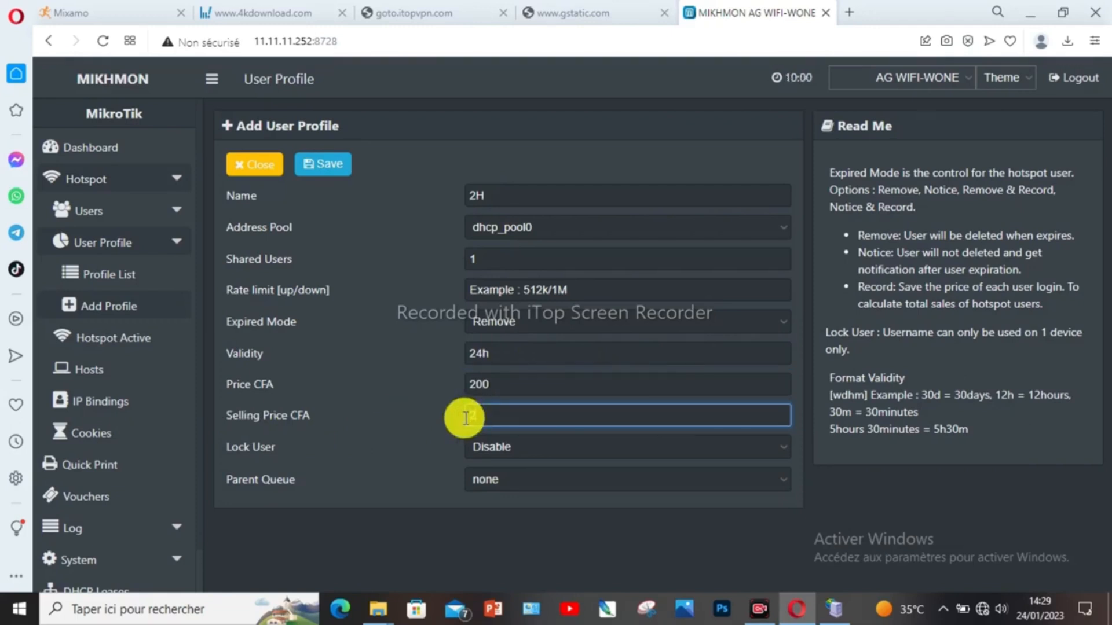
type("00")
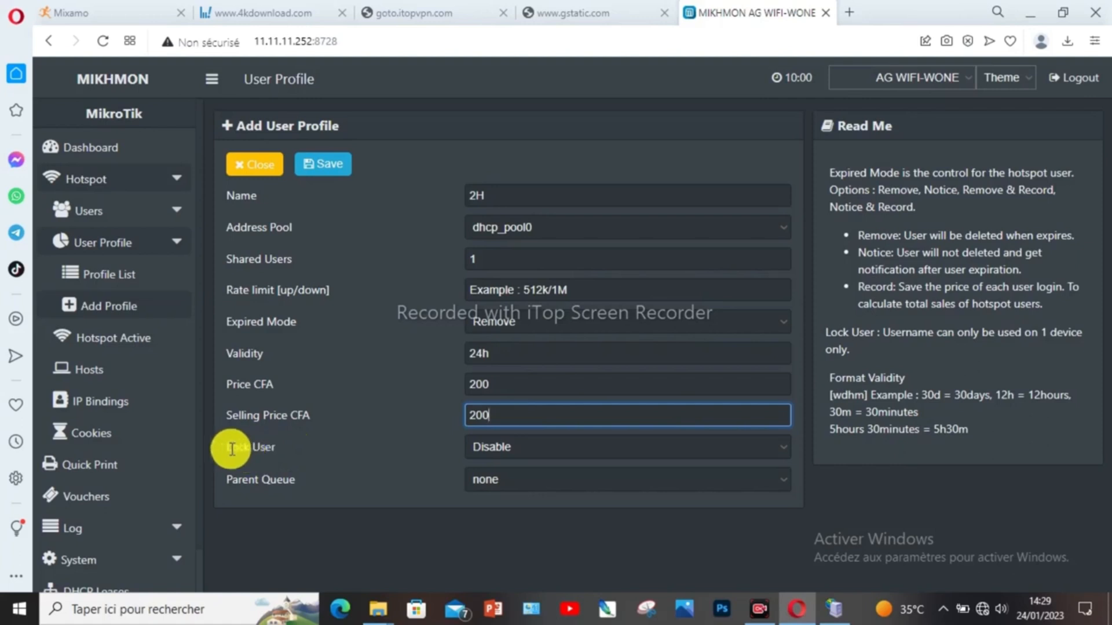
Step: Enable Lock User, save the 2H profile, and close back to the profile list
left_click(522, 444)
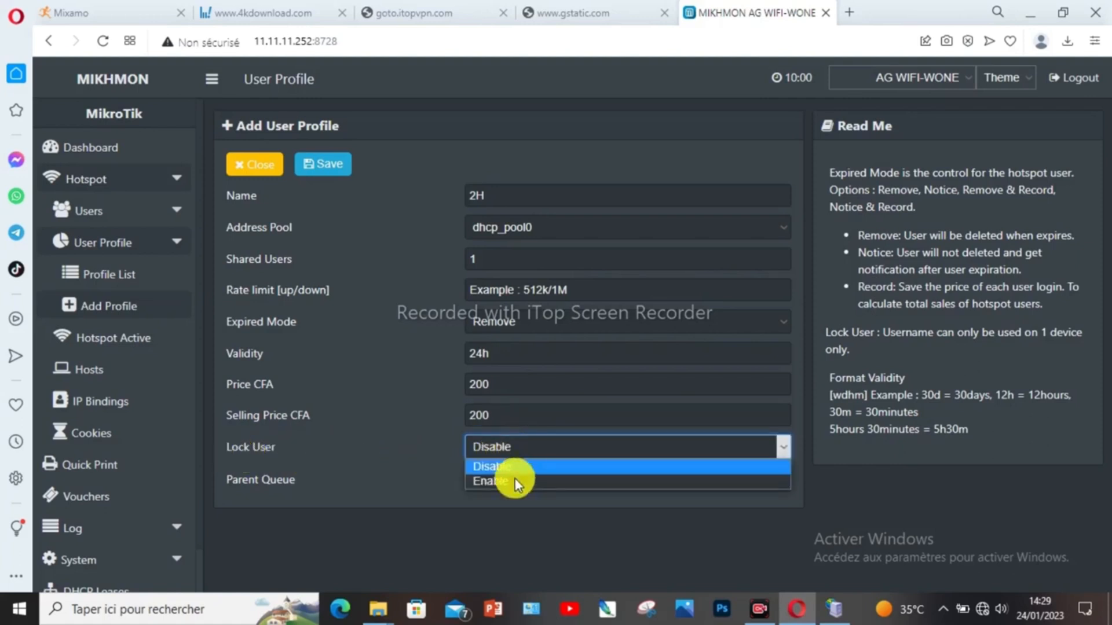
left_click(514, 481)
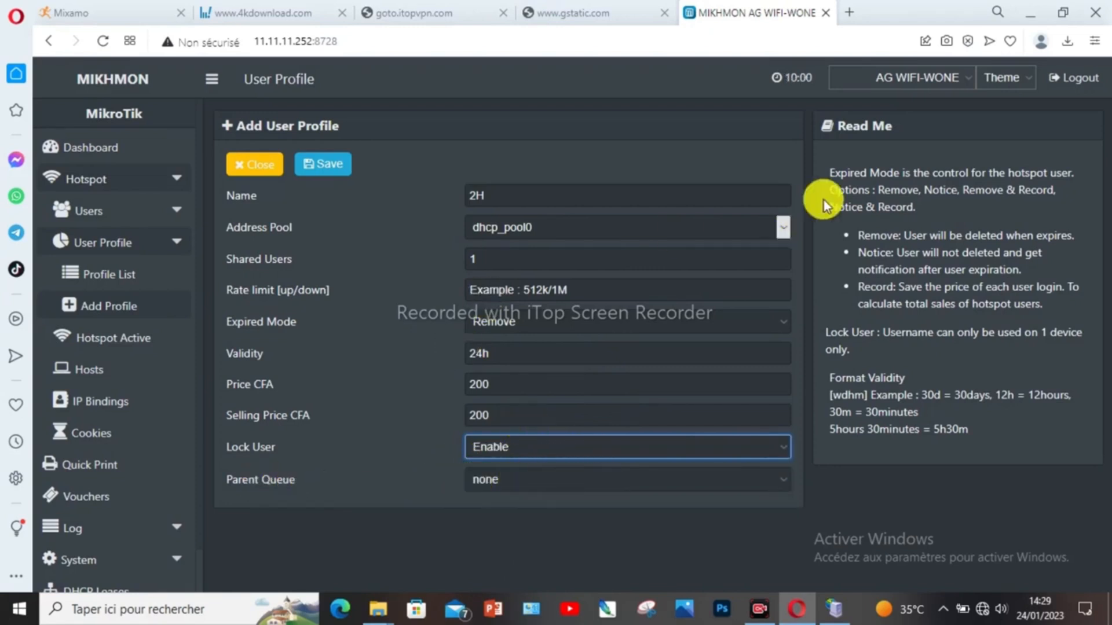
left_click(325, 164)
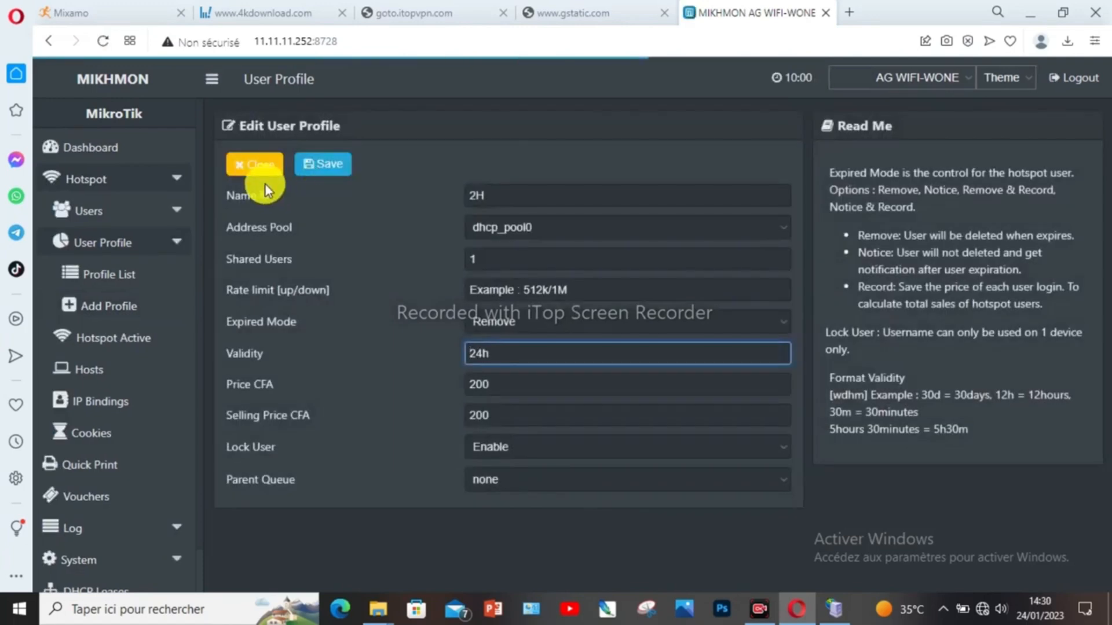
left_click(266, 166)
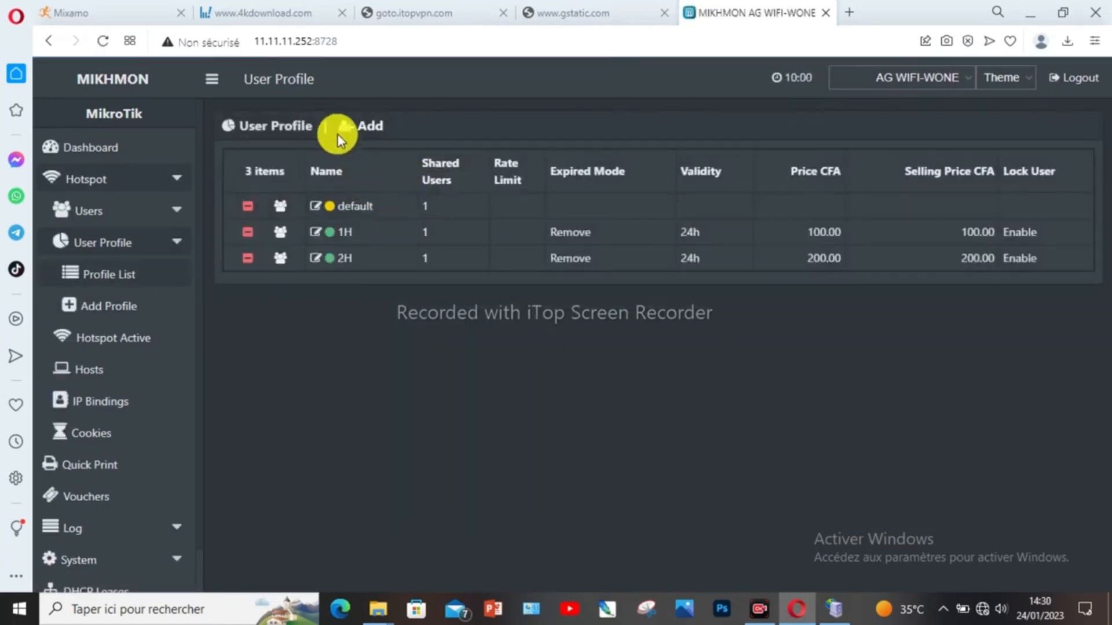
left_click(353, 232)
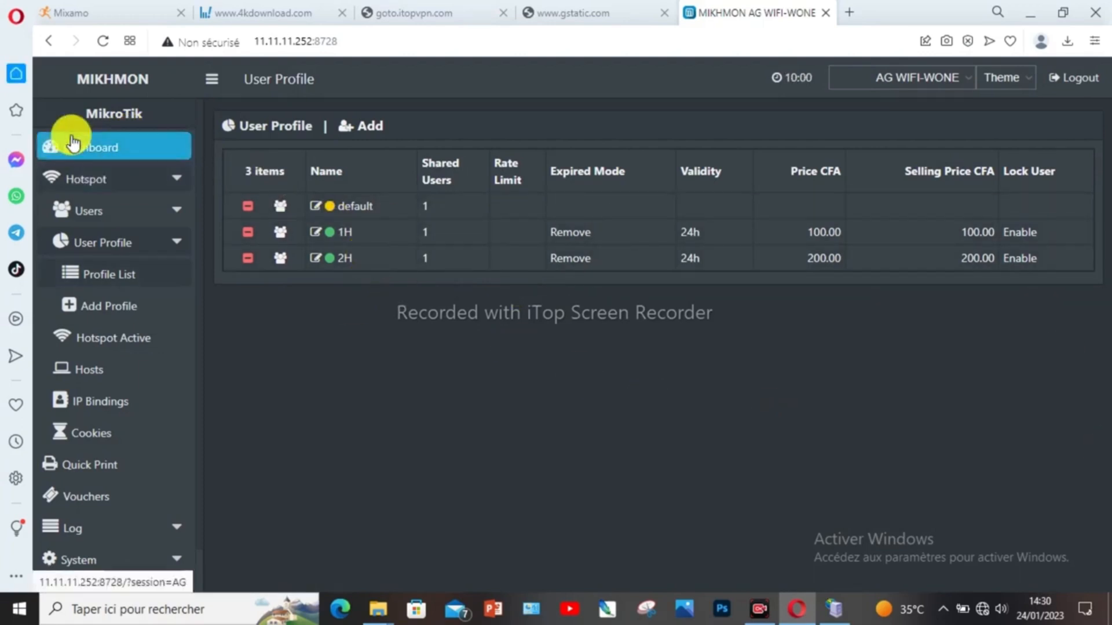
Step: Go back to the Dashboard and open the Generate Hotspot User card
left_click(97, 147)
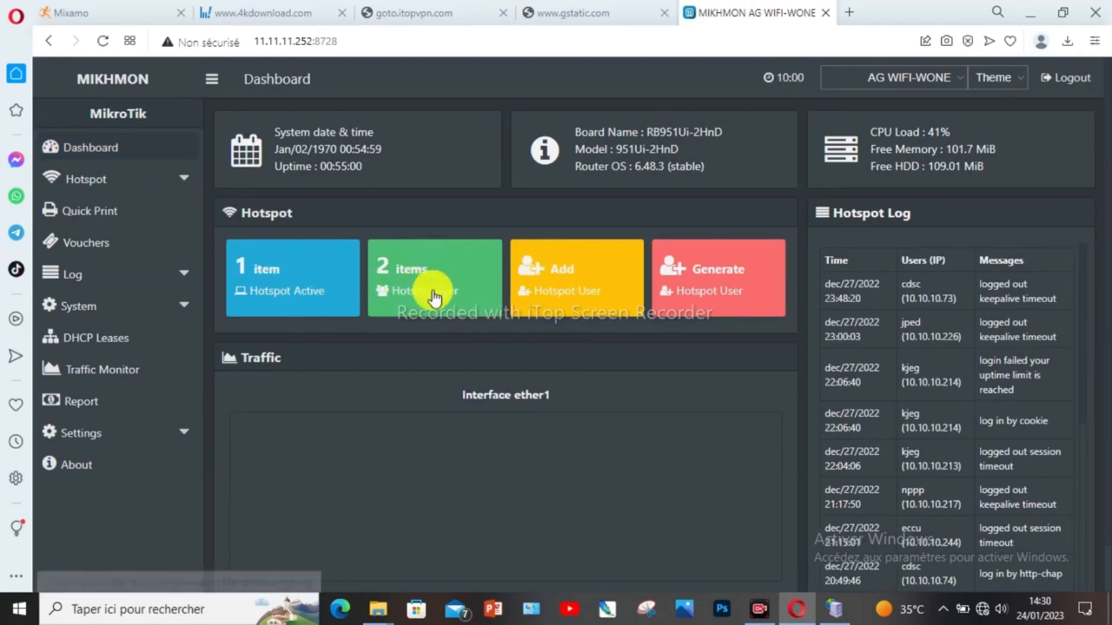
left_click(741, 283)
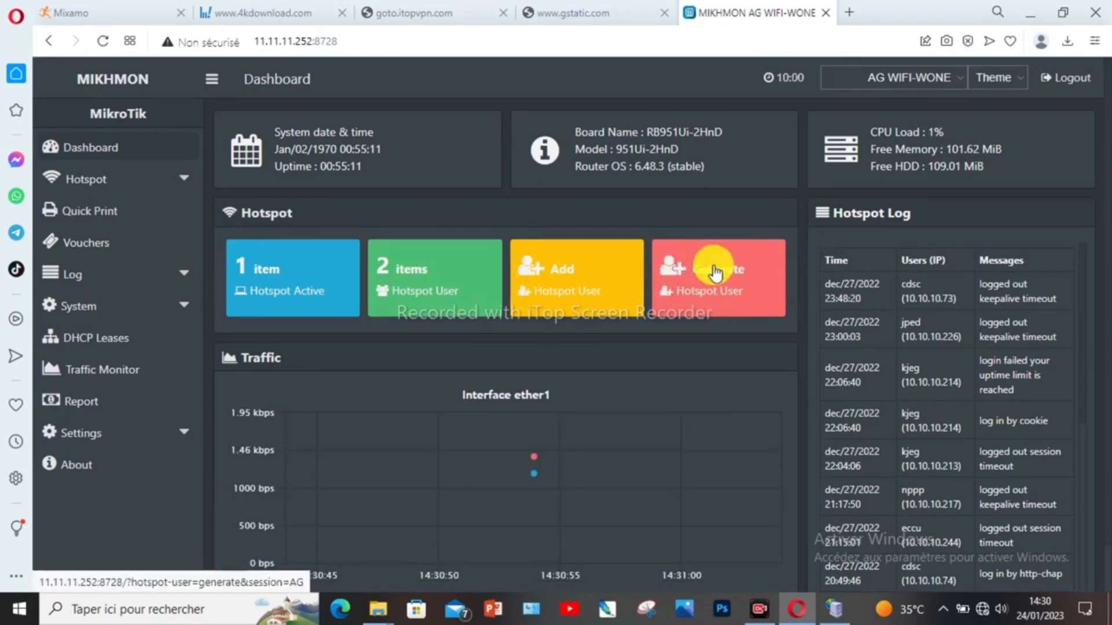
left_click(716, 273)
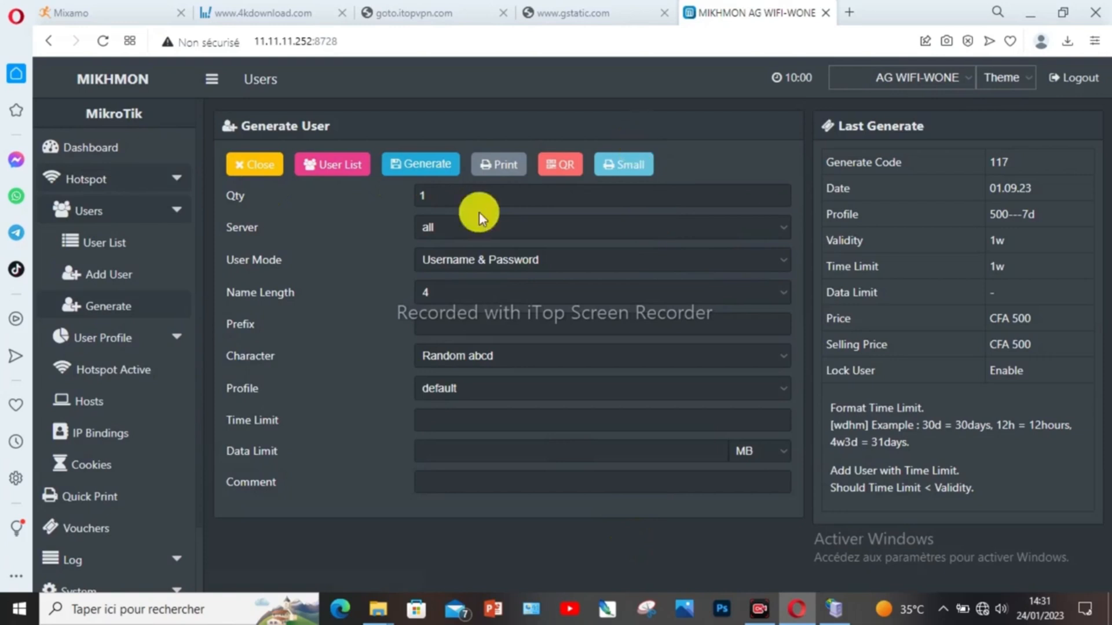
Step: Enter 80 as the number of vouchers in the Qty field
left_click(434, 194)
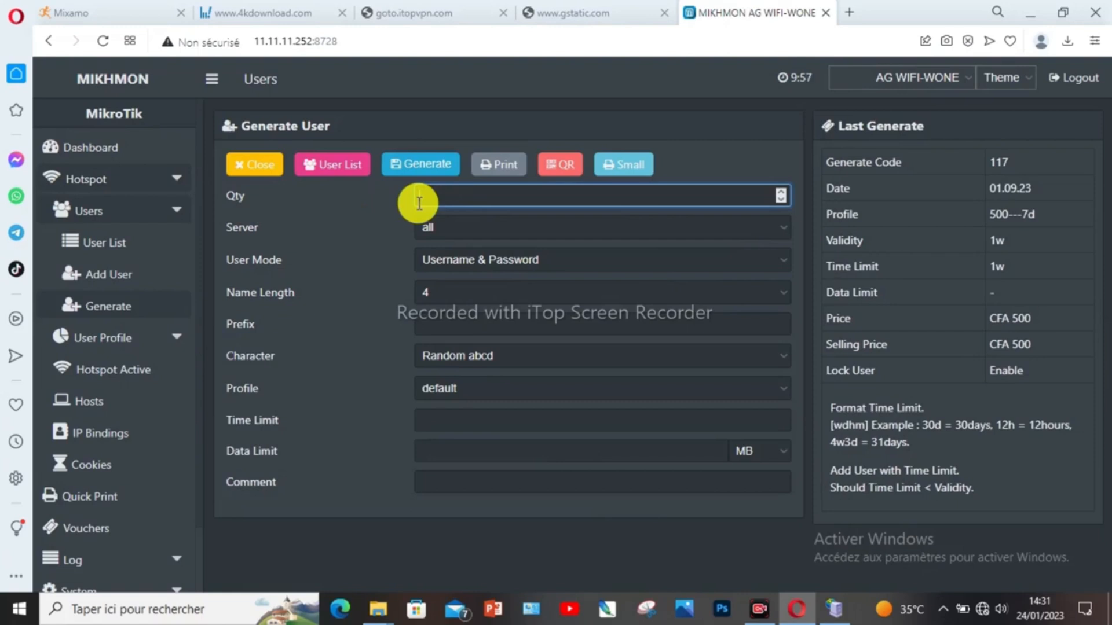
type("4")
type("0")
type("80")
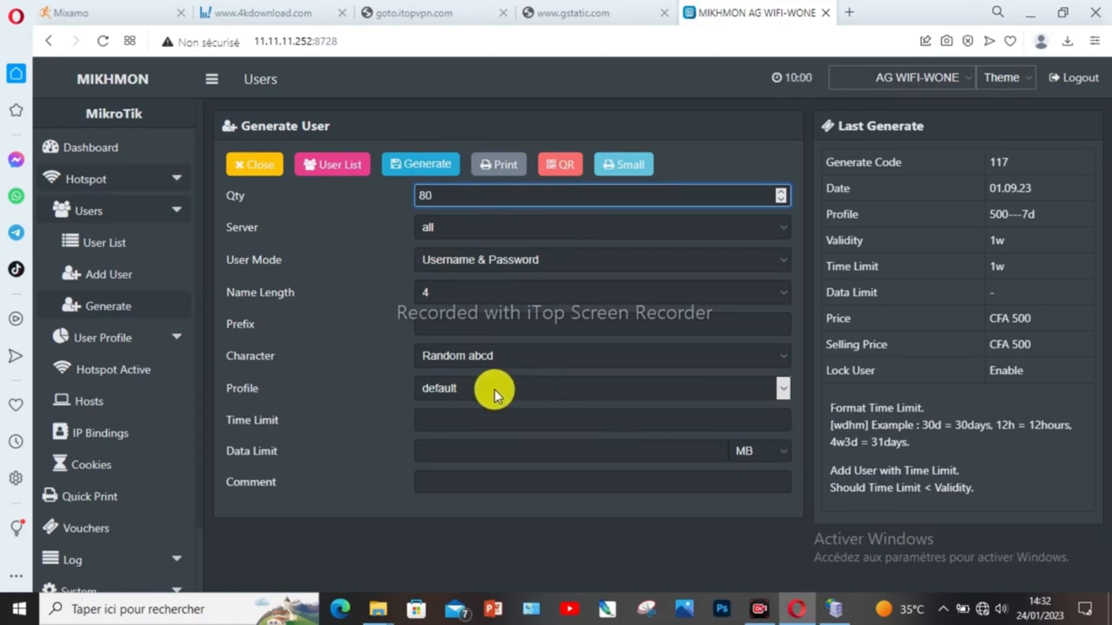
Step: Select the 1H profile: 24h validity, CFA 100 price, Lock User enabled
left_click(473, 387)
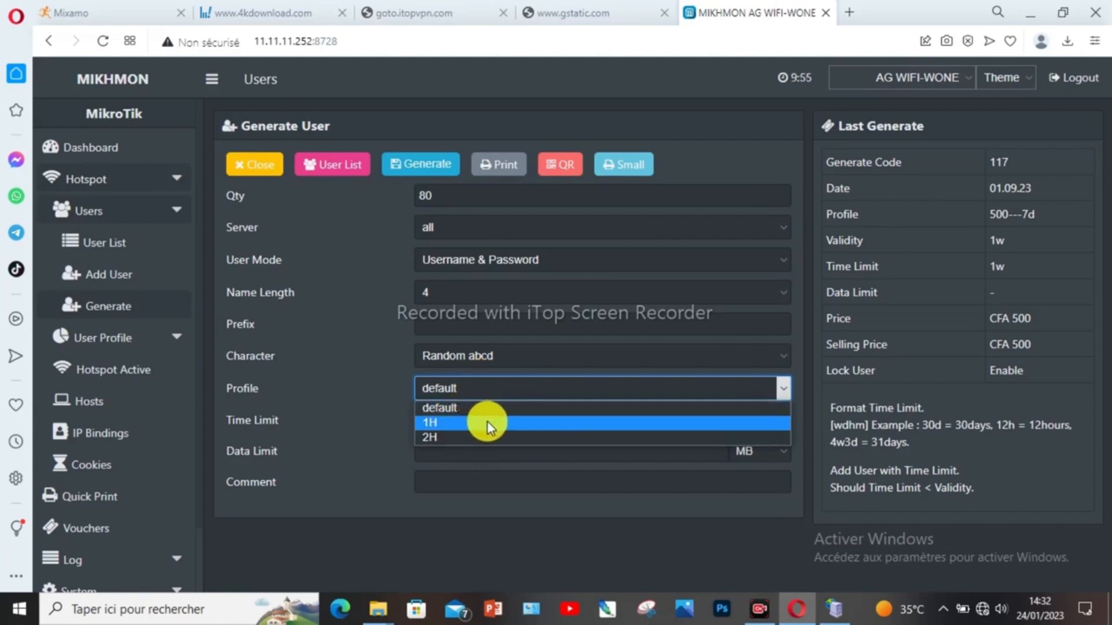
left_click(488, 422)
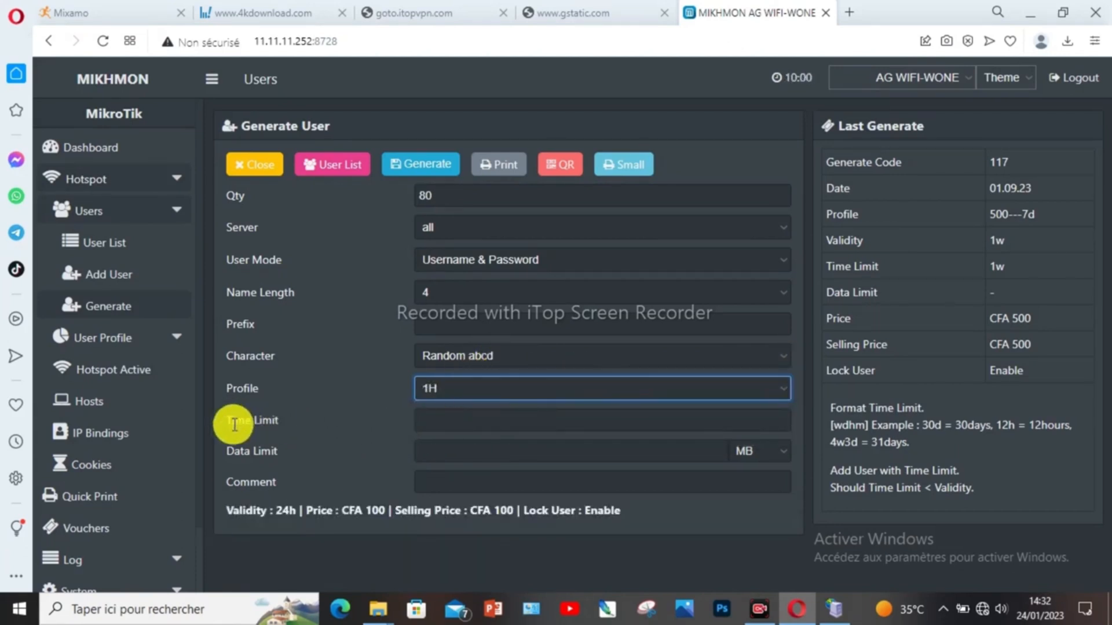
Step: Set a 1h time limit and generate the 1H voucher batch 811
left_click(441, 421)
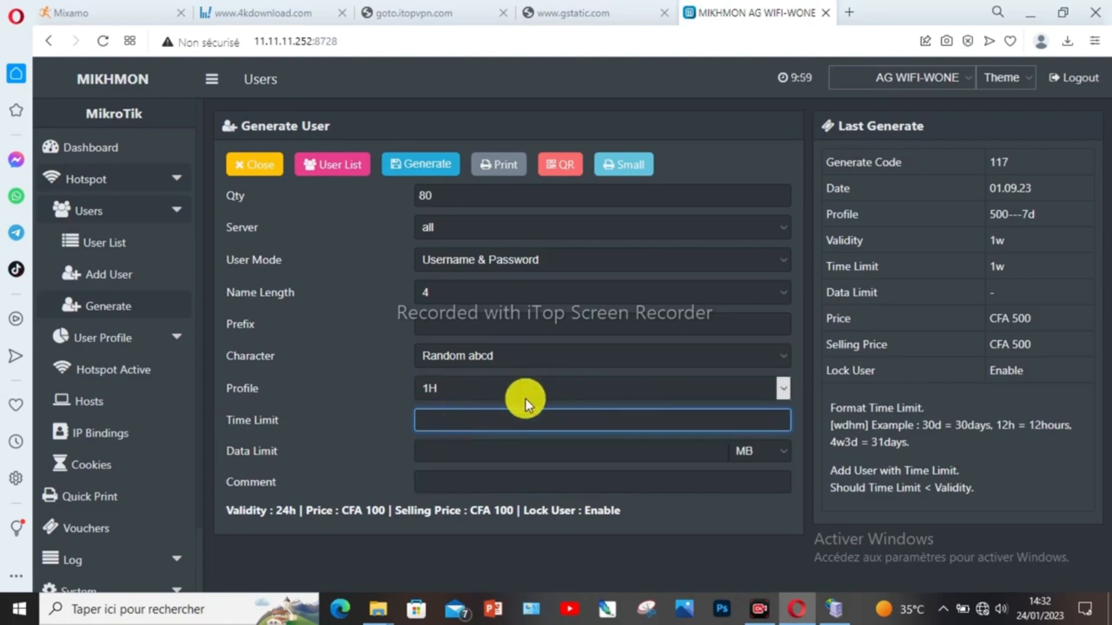
type("1h")
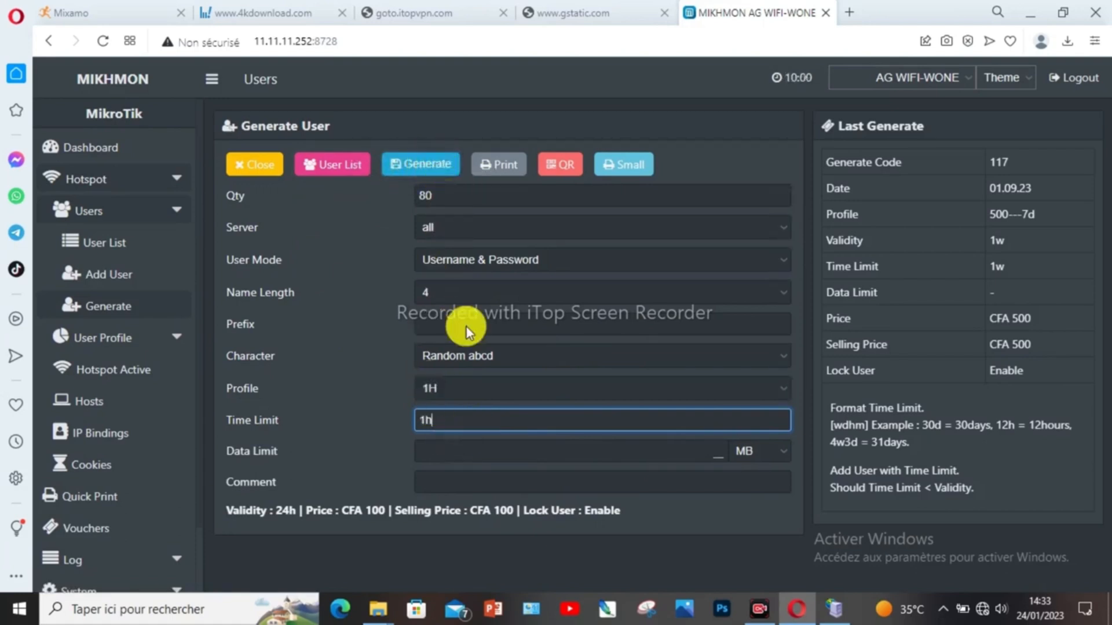
left_click(426, 170)
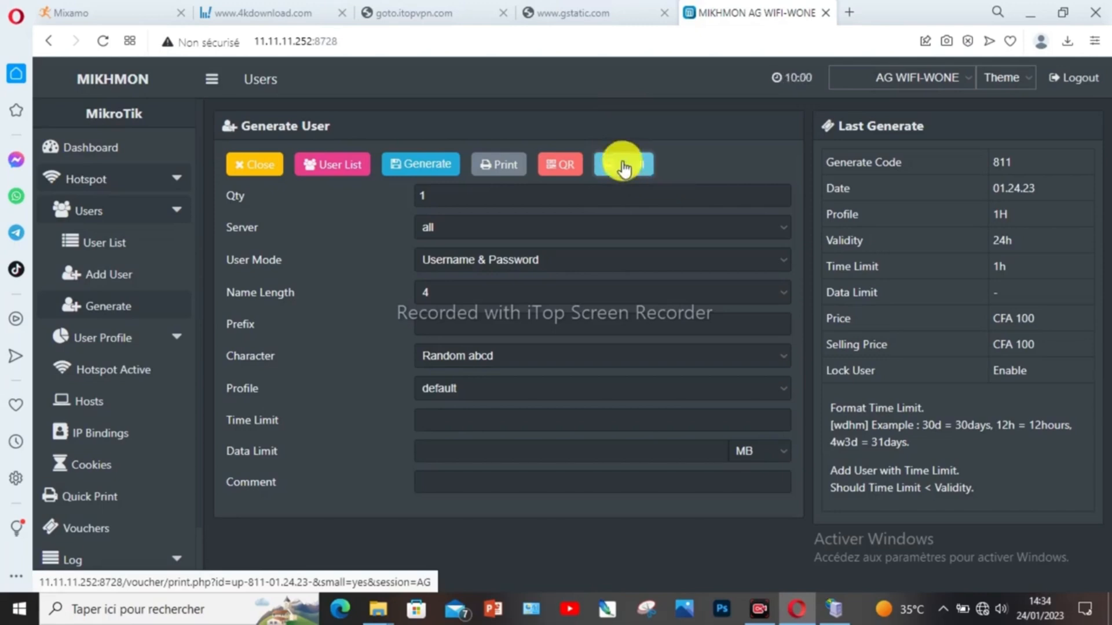
Step: Open batch 811 as a compact printable sheet and review both pages of vouchers 1–80
left_click(623, 165)
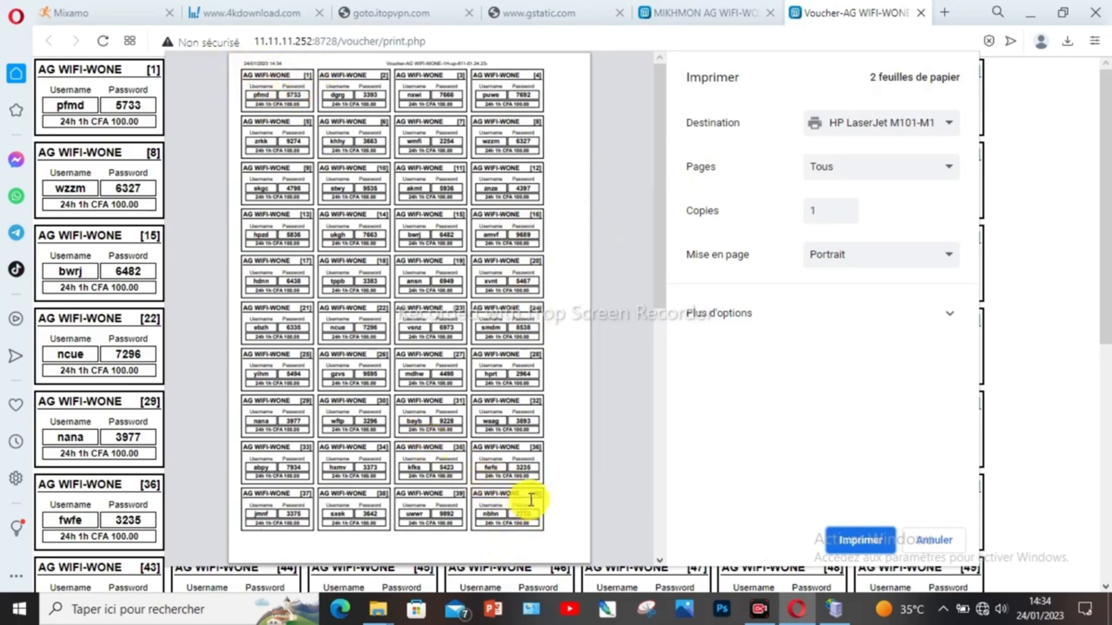
scroll(534, 463, "down", 6)
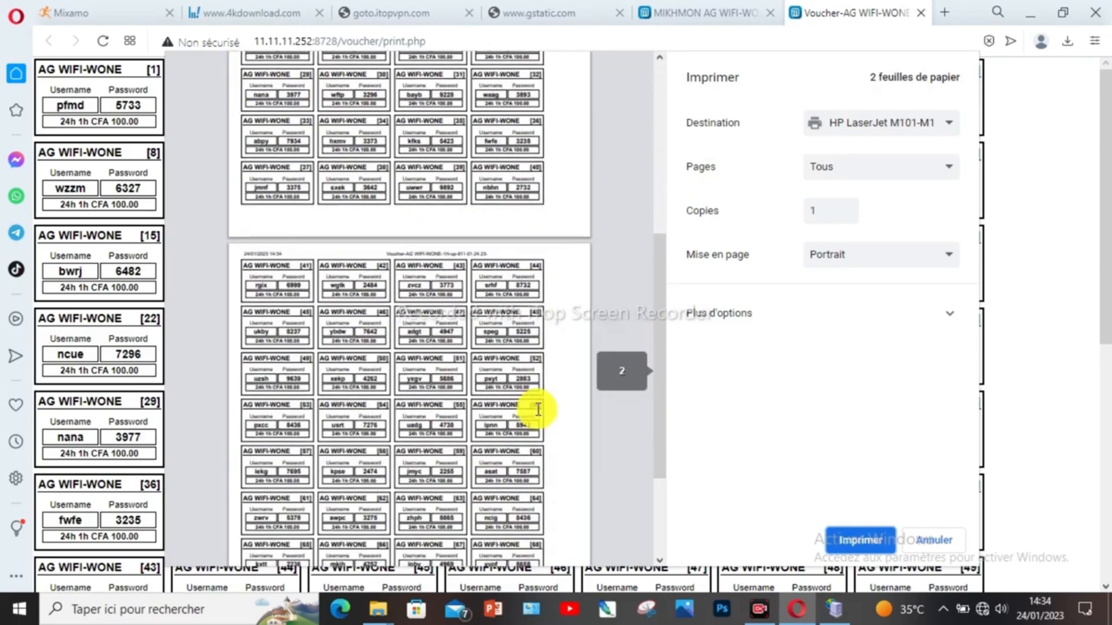
scroll(510, 360, "down", 3)
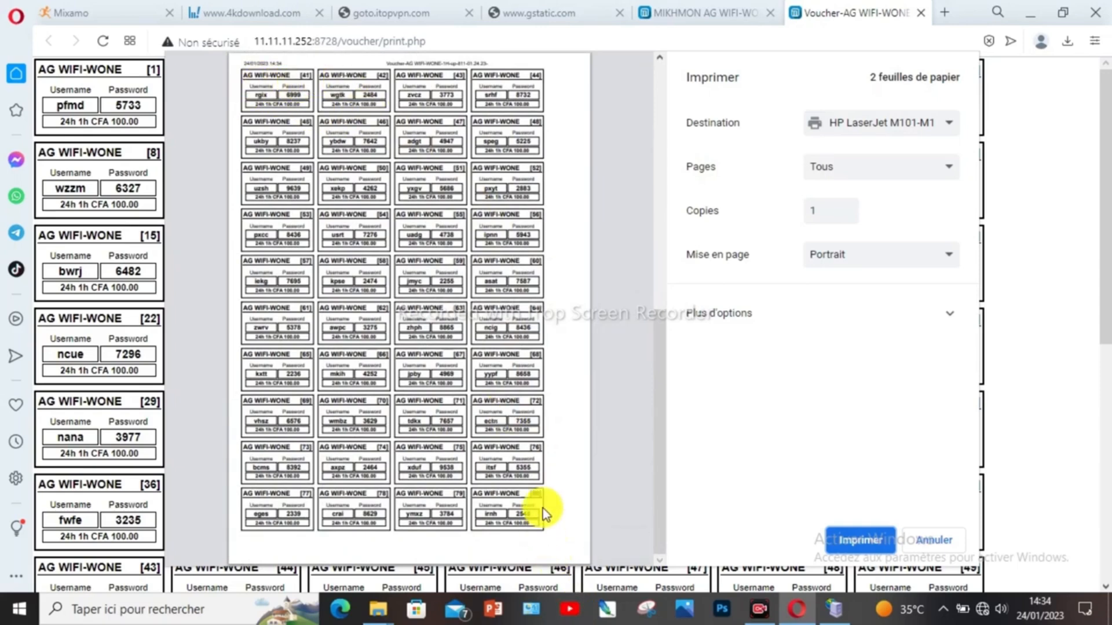
scroll(561, 423, "up", 8)
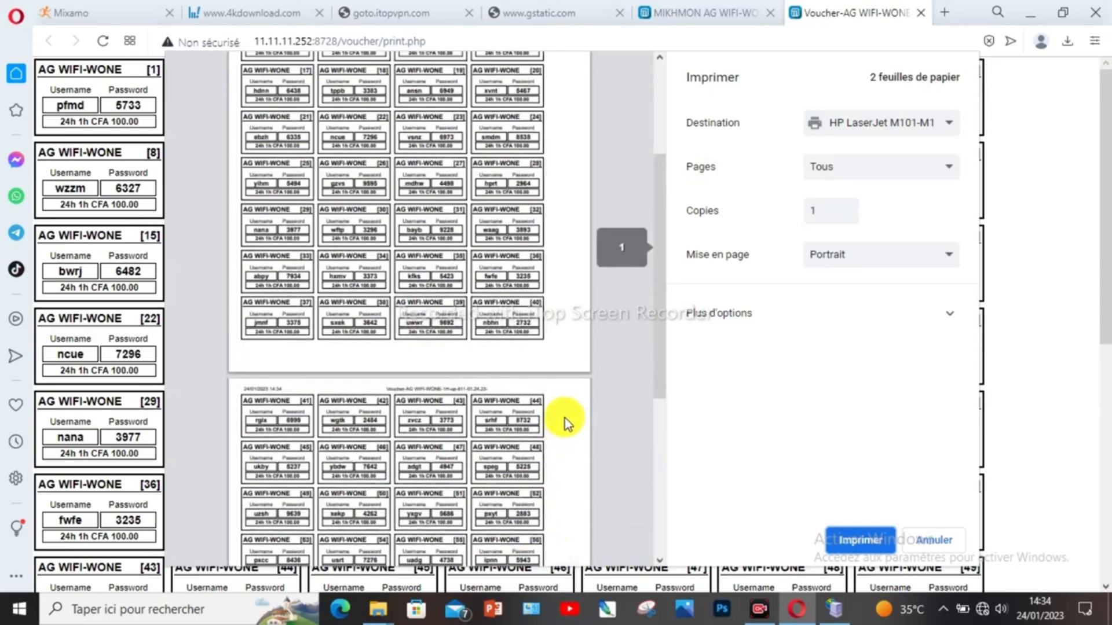
scroll(653, 407, "up", 1)
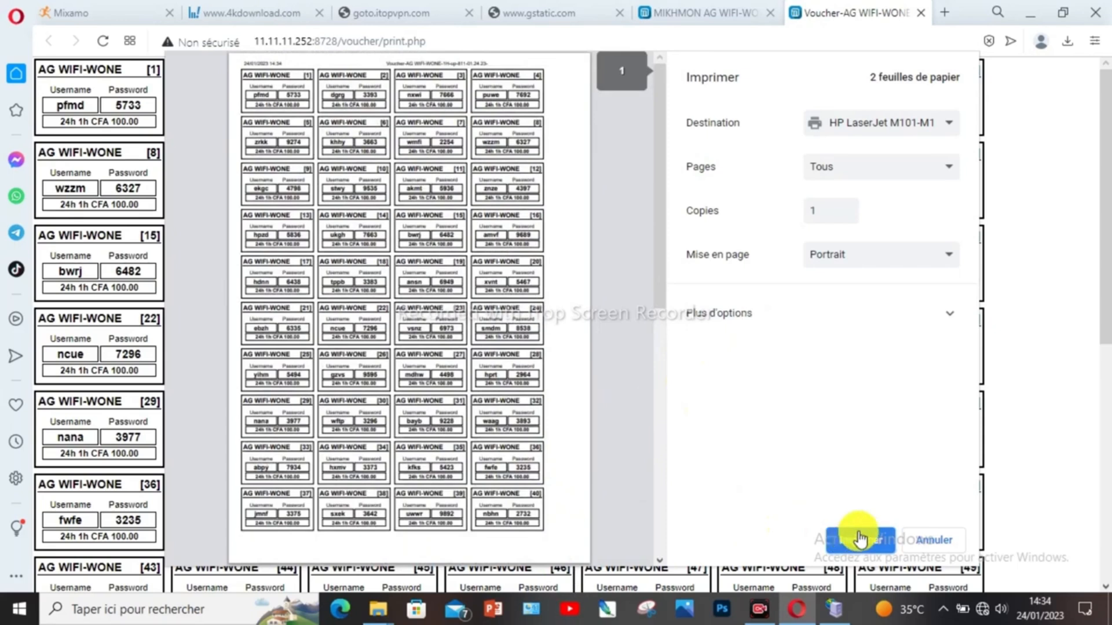
Step: Save the sheet as PDF Voucher-AG WIFI-WONE-1H-up-811-01.24.23-.pdf in Téléchargements
left_click(950, 127)
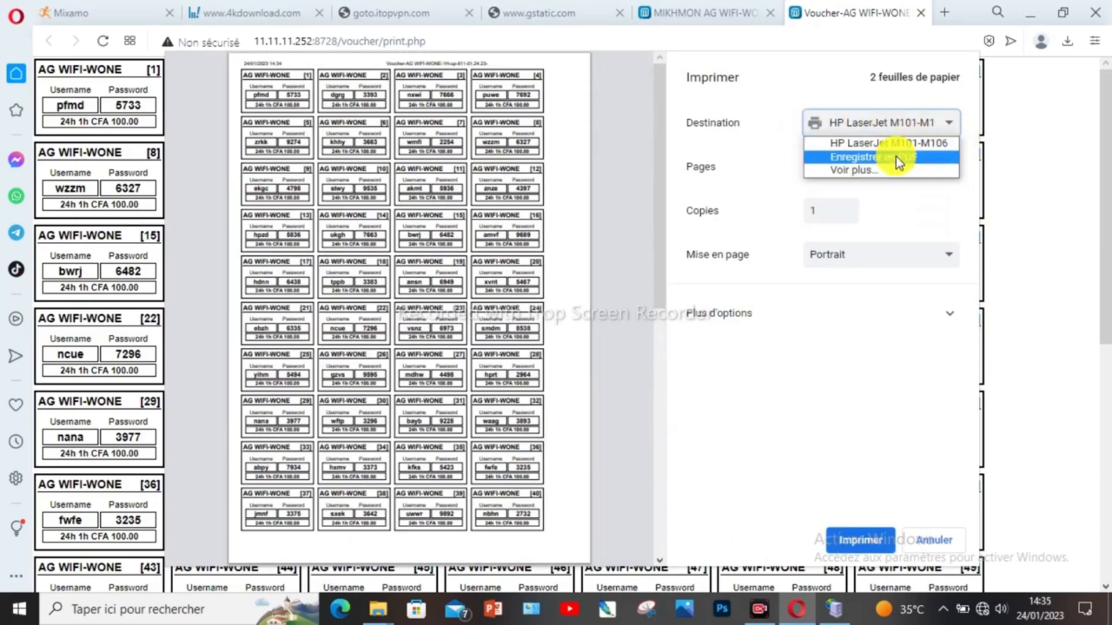
left_click(895, 158)
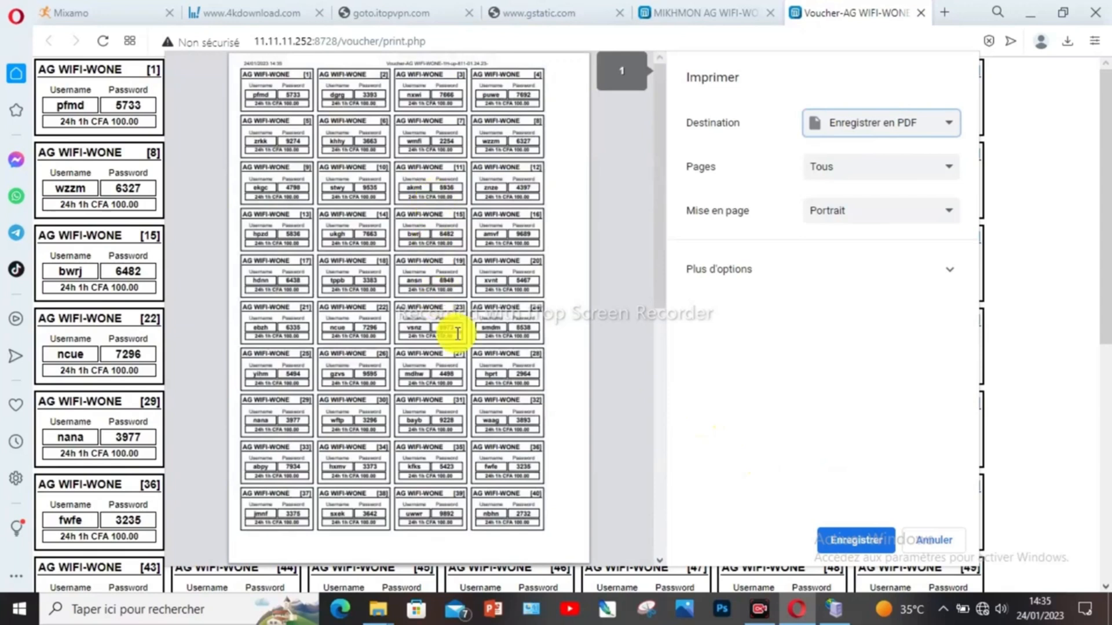
left_click(853, 540)
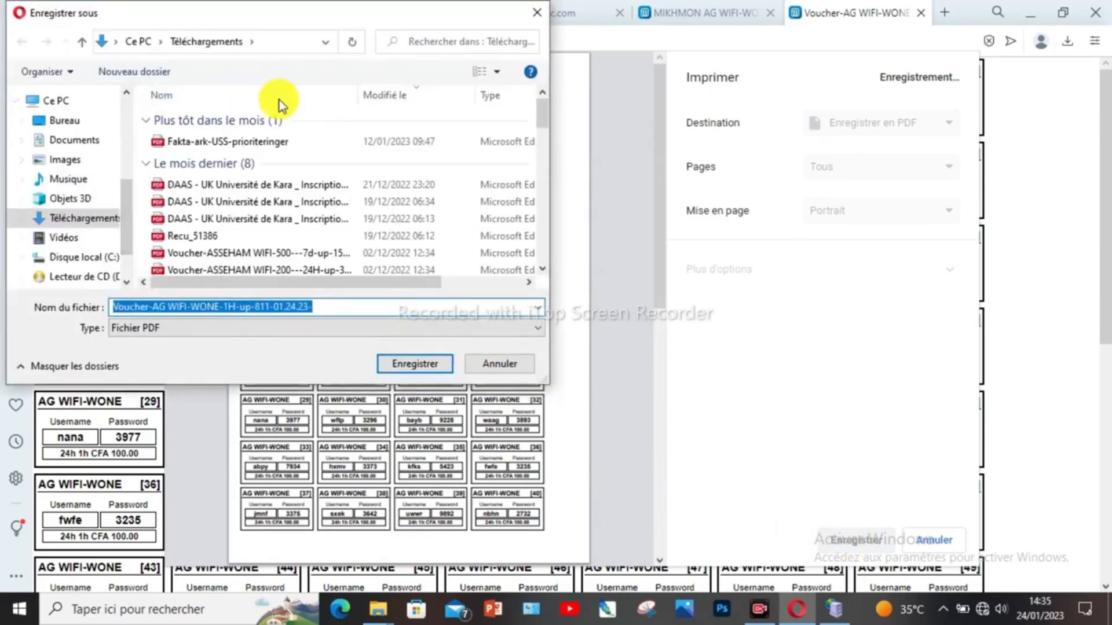
left_click(328, 42)
left_click(328, 43)
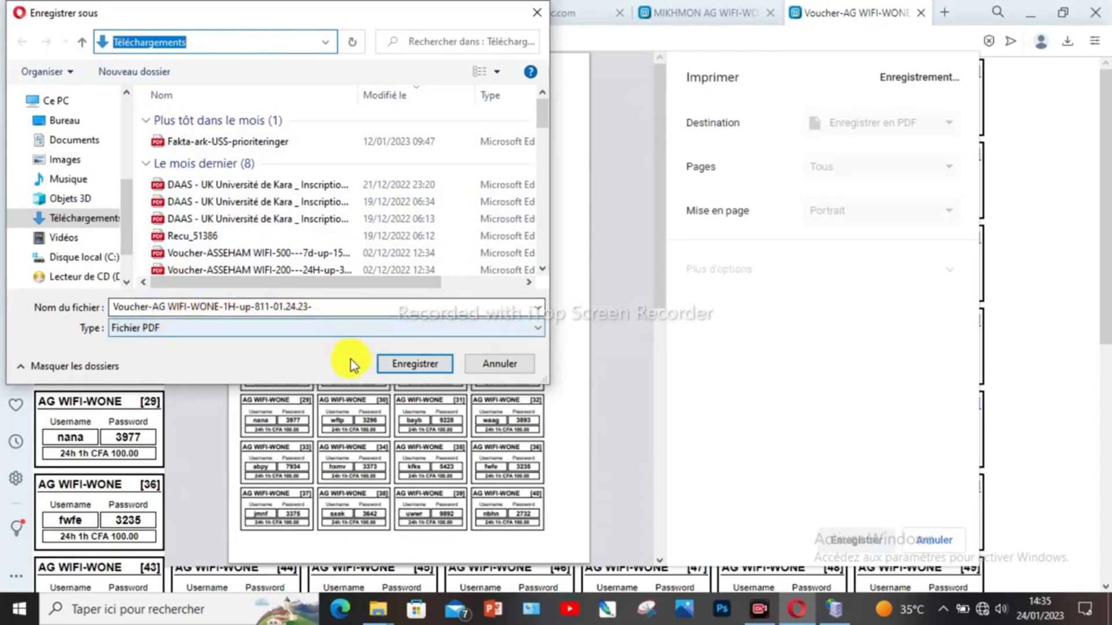
left_click(409, 363)
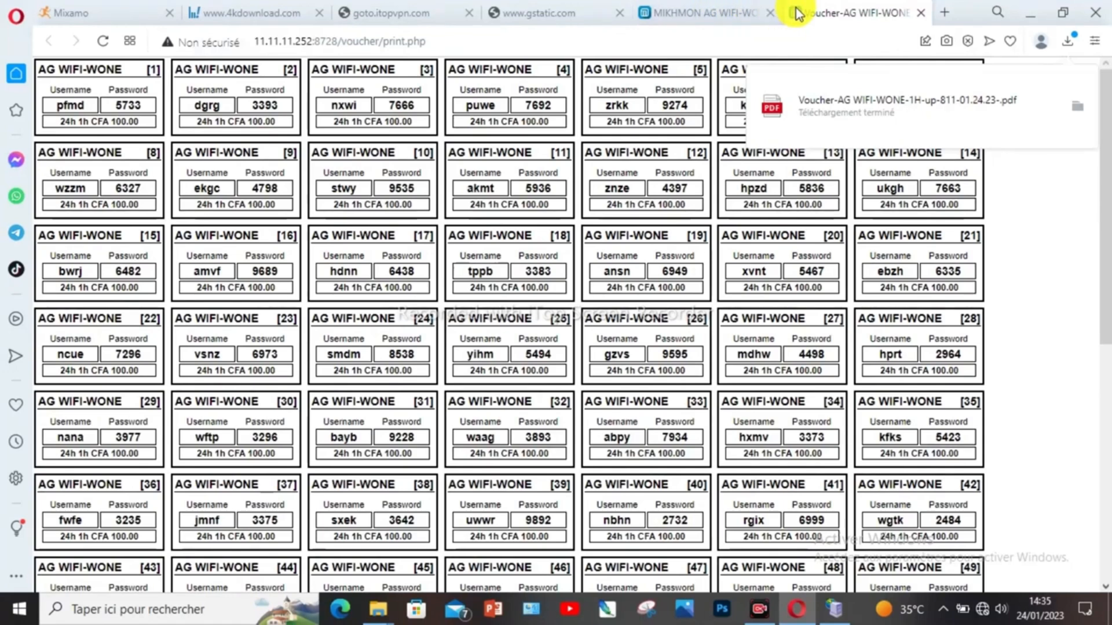
Step: Return to the Mikhmon dashboard and open the Generate User form
left_click(717, 13)
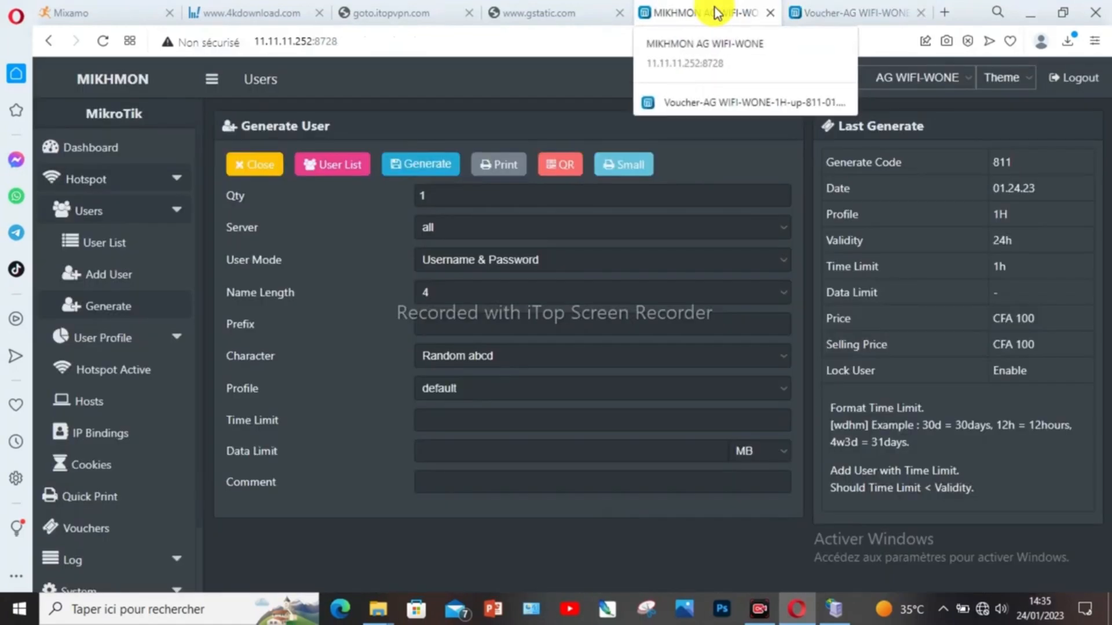
left_click(572, 200)
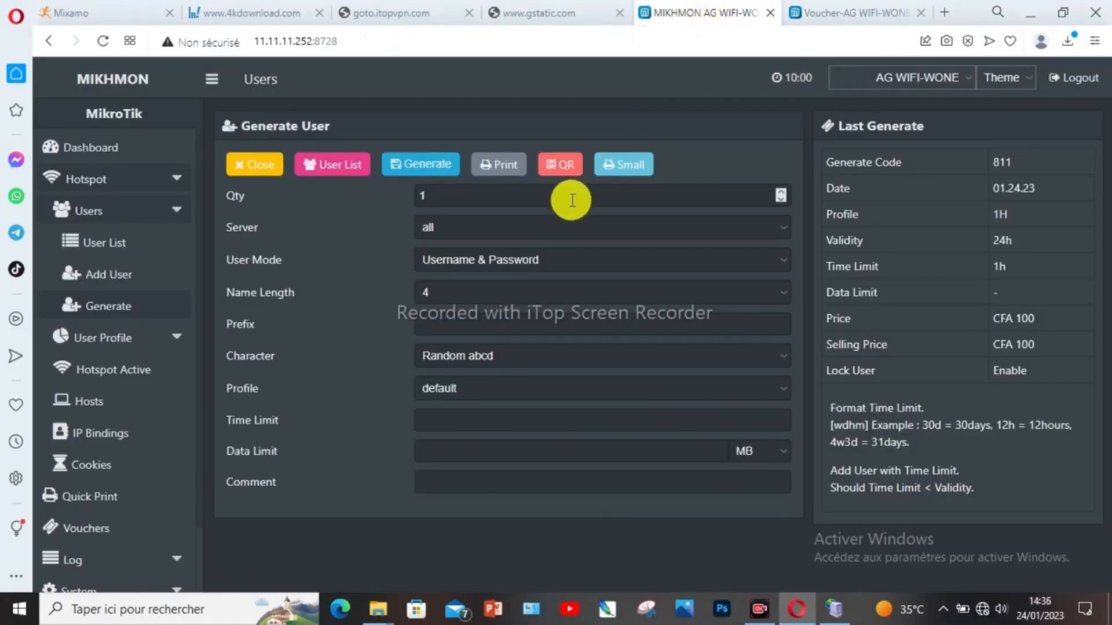
left_click(104, 147)
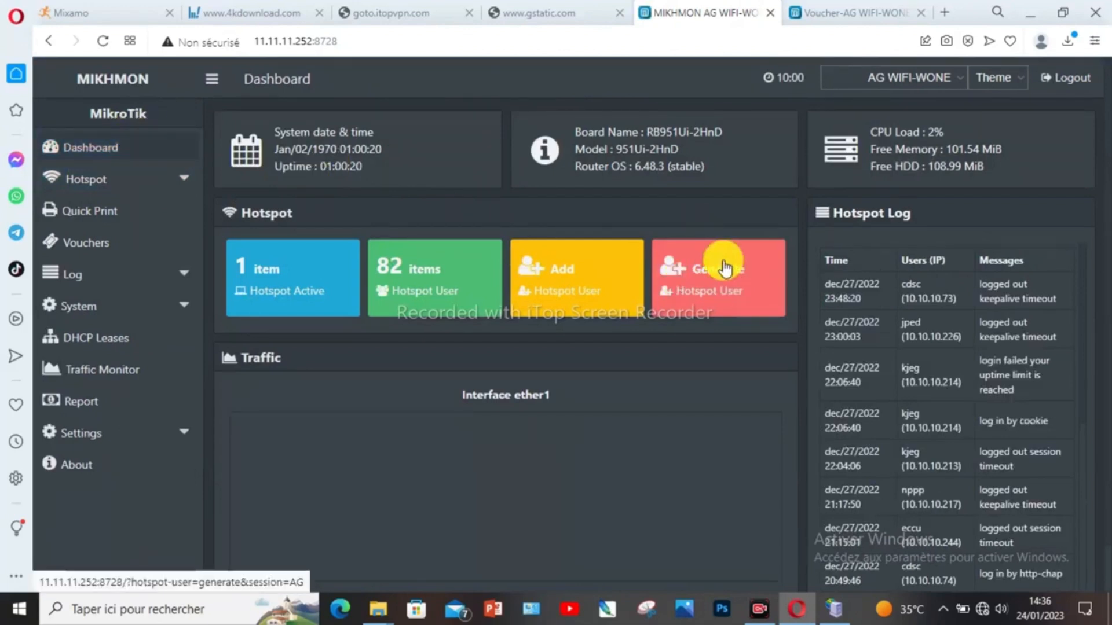
left_click(738, 284)
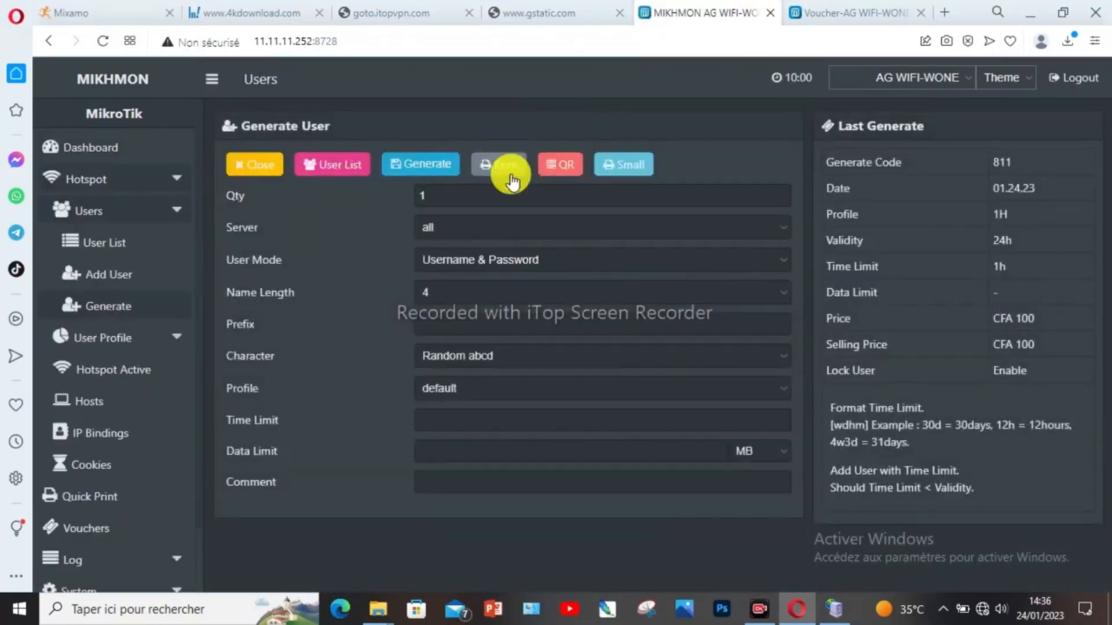
Step: Generate batch 254: 80 users, profile 2H, 2h time limit, CFA 200 price
double_click(439, 195)
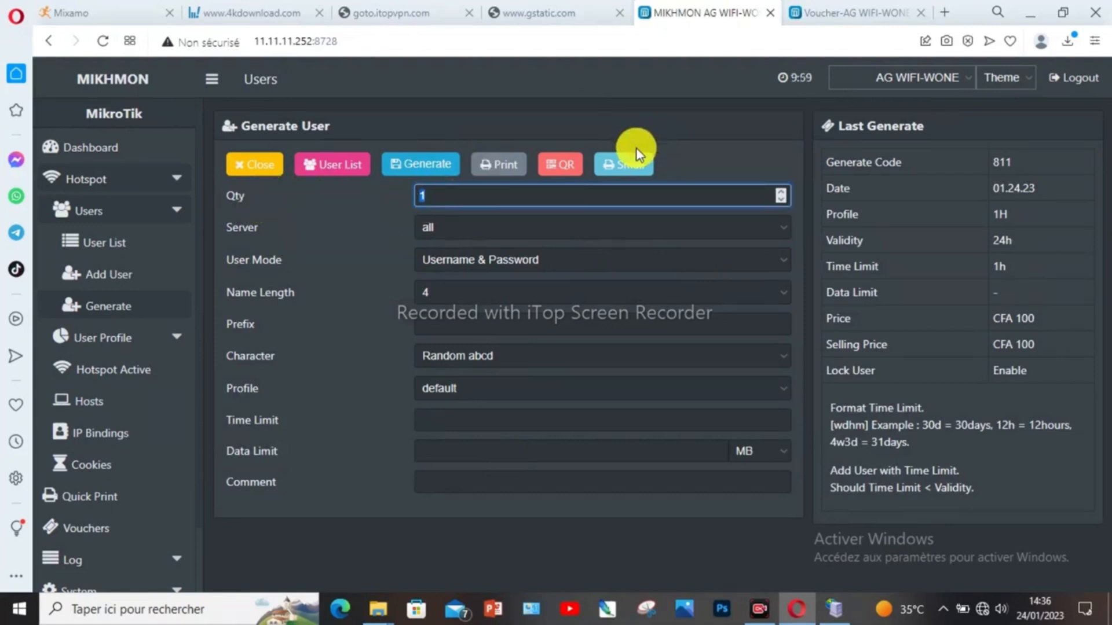
type("80")
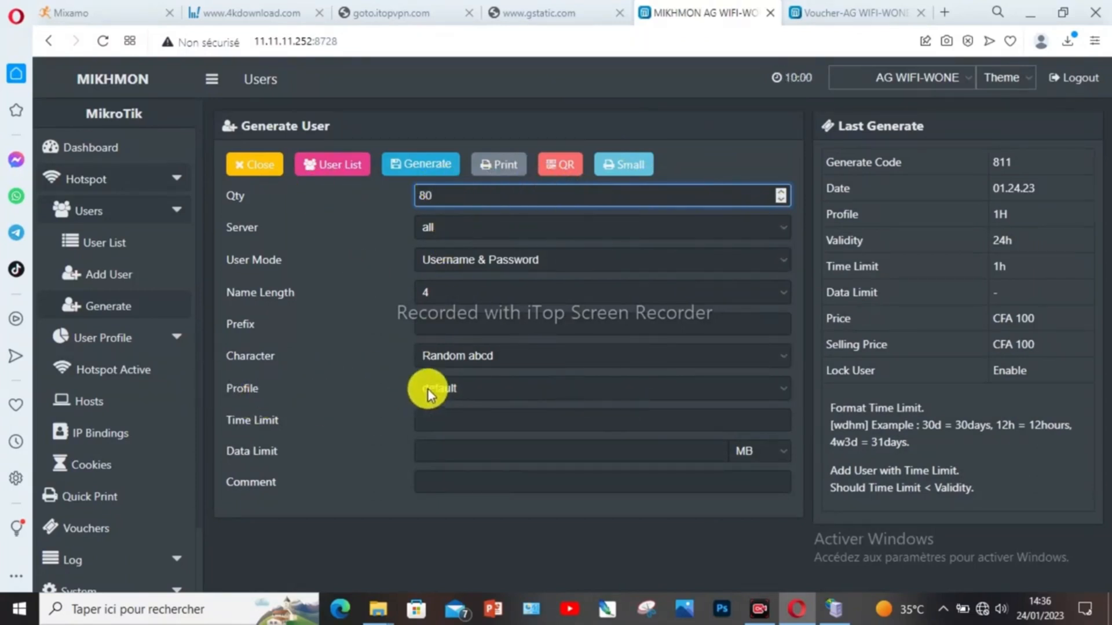
left_click(470, 387)
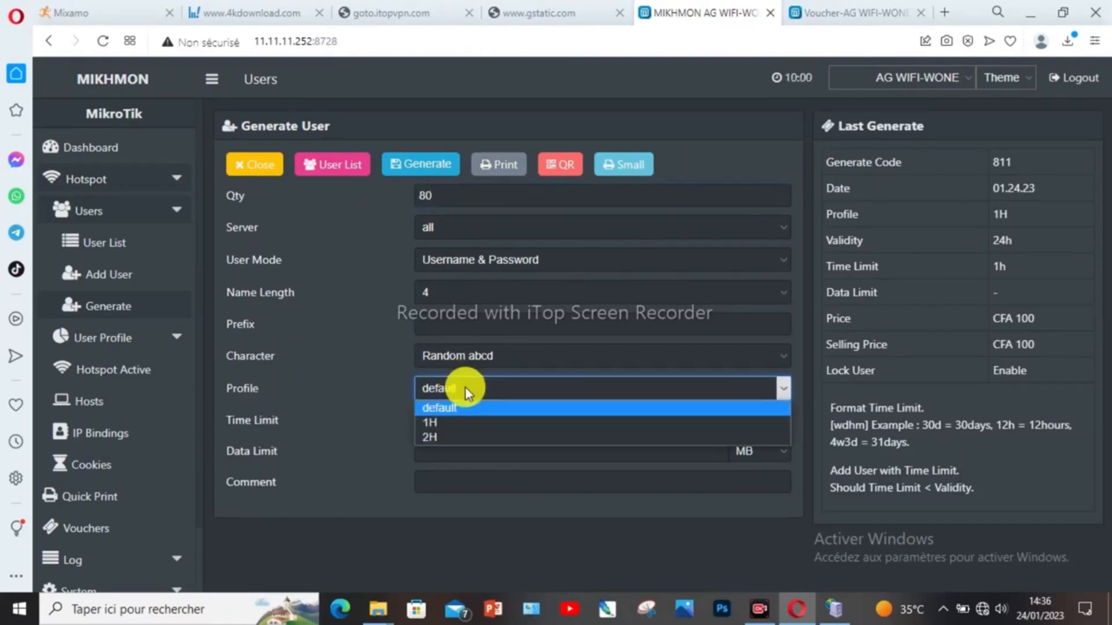
left_click(474, 437)
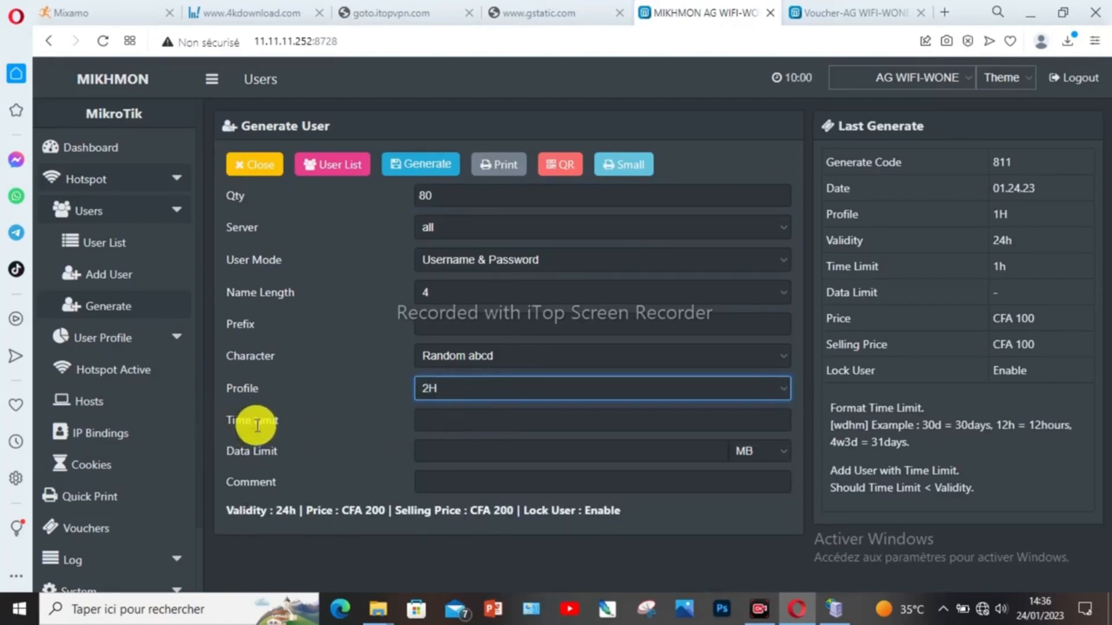
left_click(573, 421)
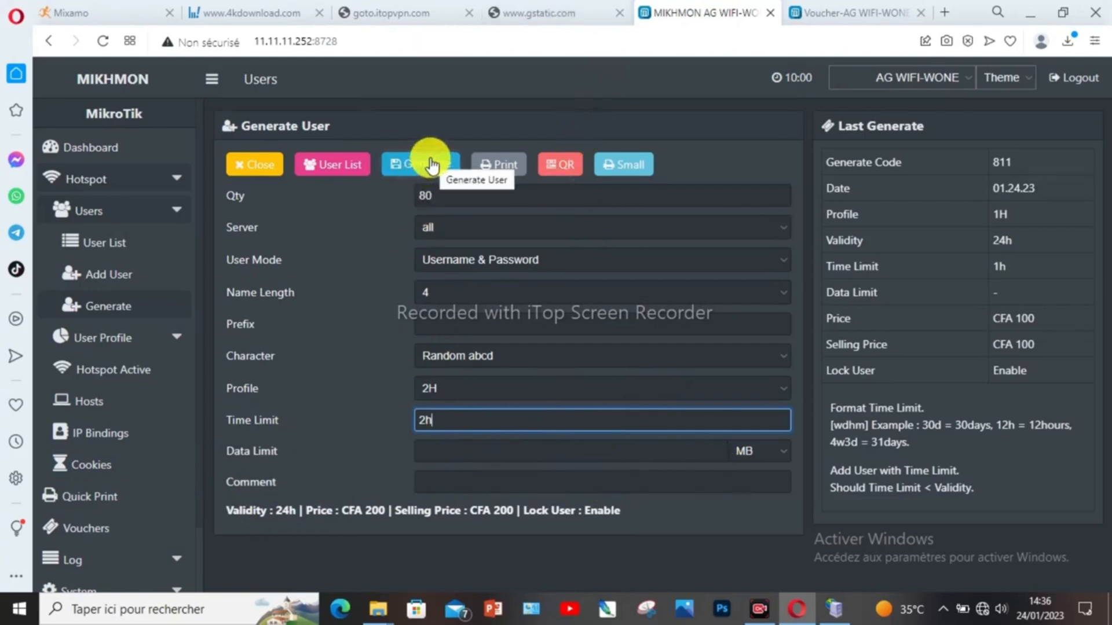
left_click(432, 166)
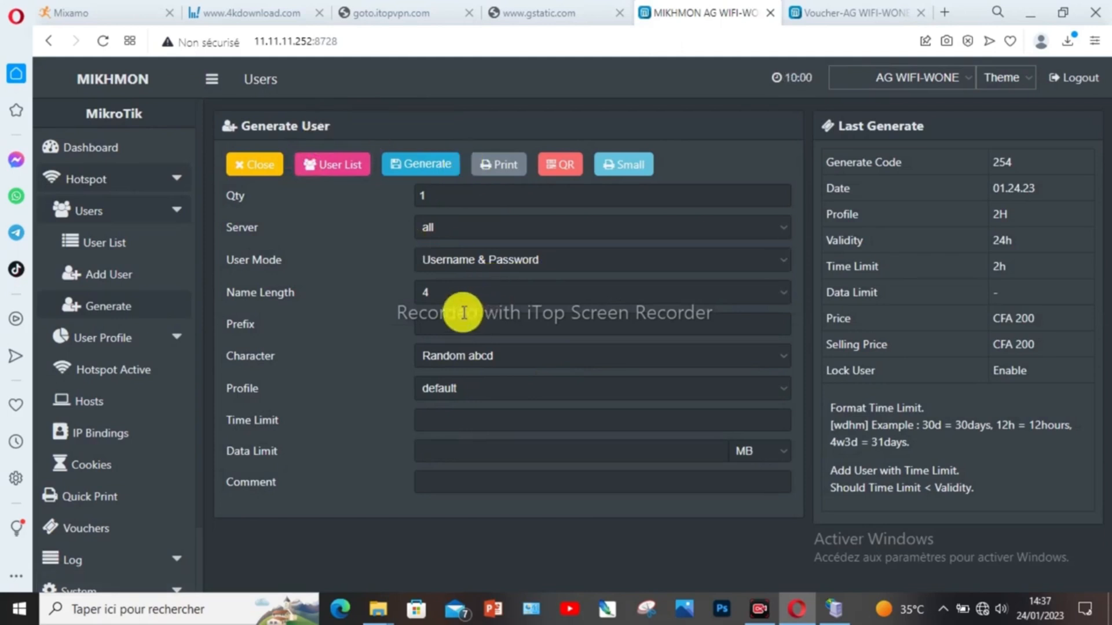
Step: Save batch 254's compact sheet as PDF Voucher-AG WIFI-WONE-2H-up-254-01.24.23- in Téléchargements
left_click(629, 167)
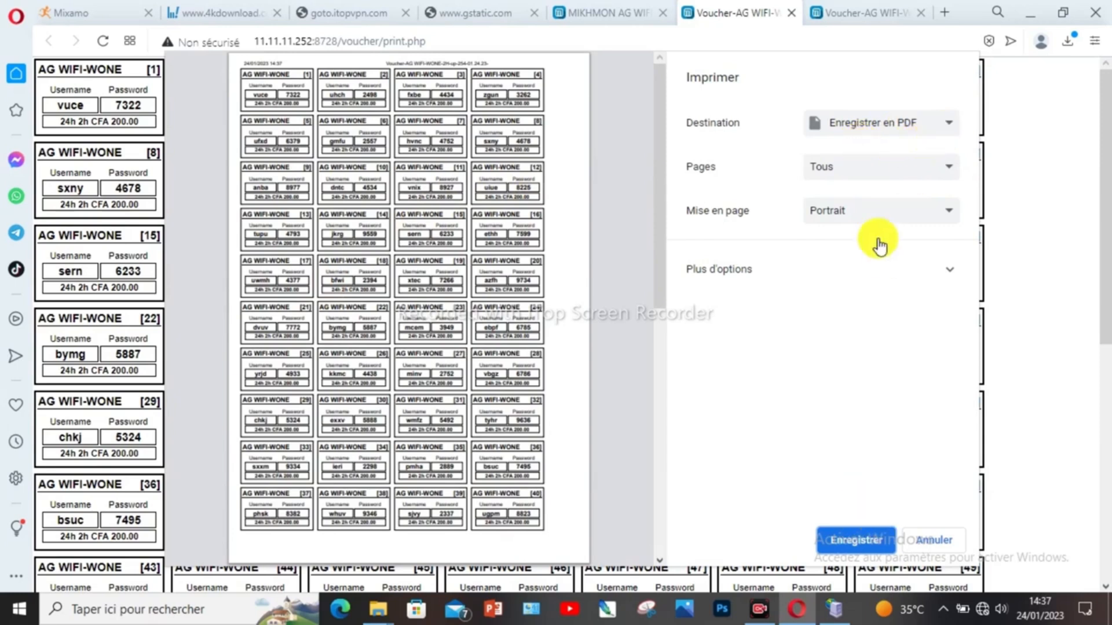
left_click(949, 127)
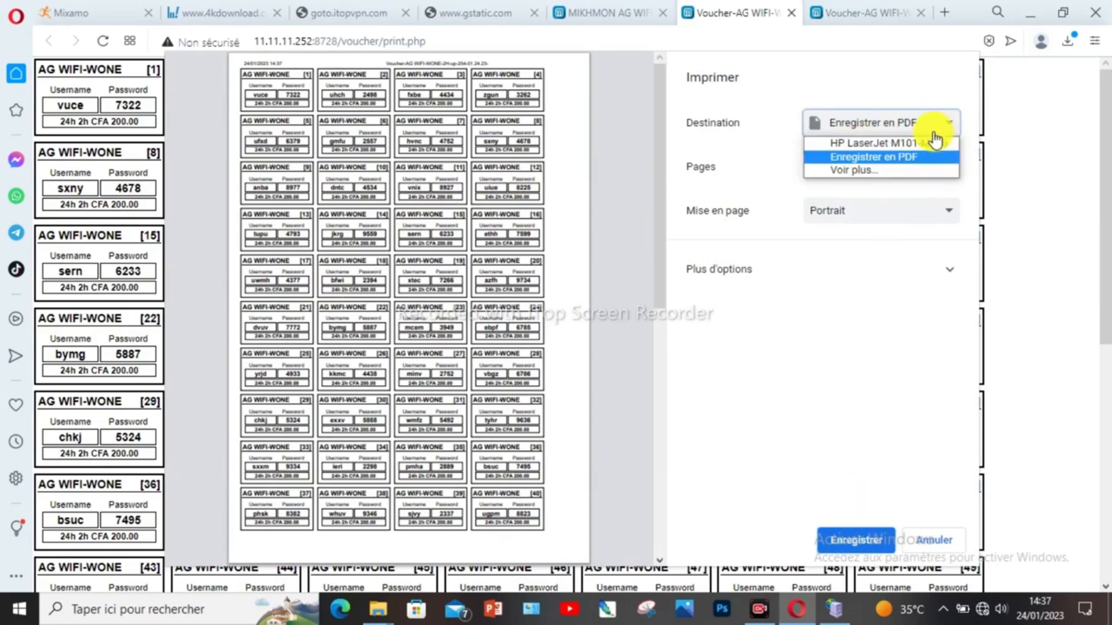
left_click(883, 157)
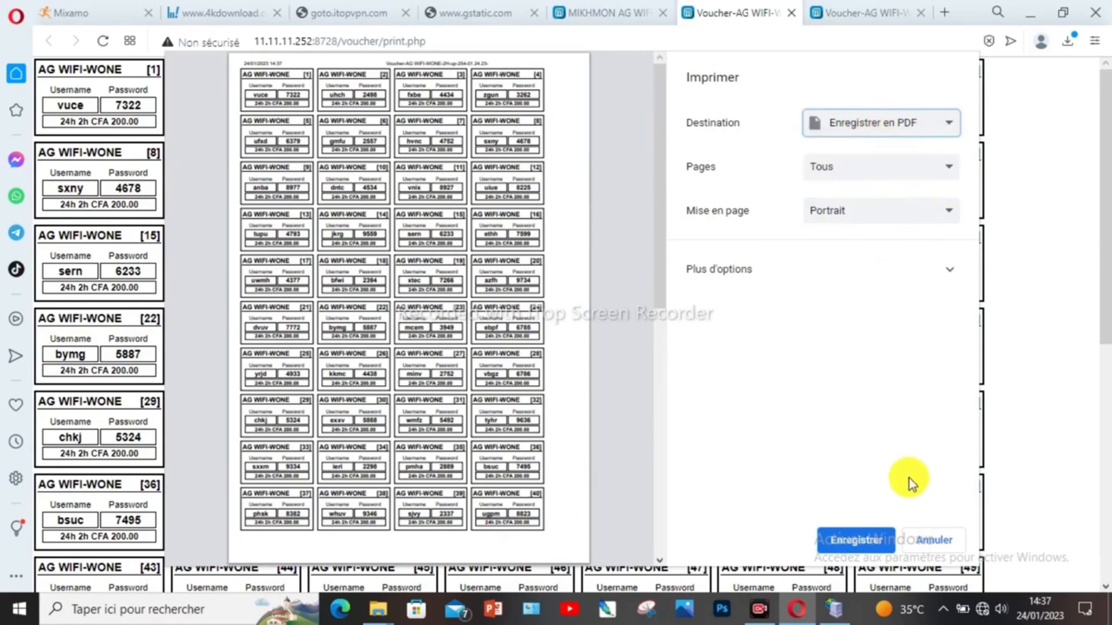
left_click(853, 539)
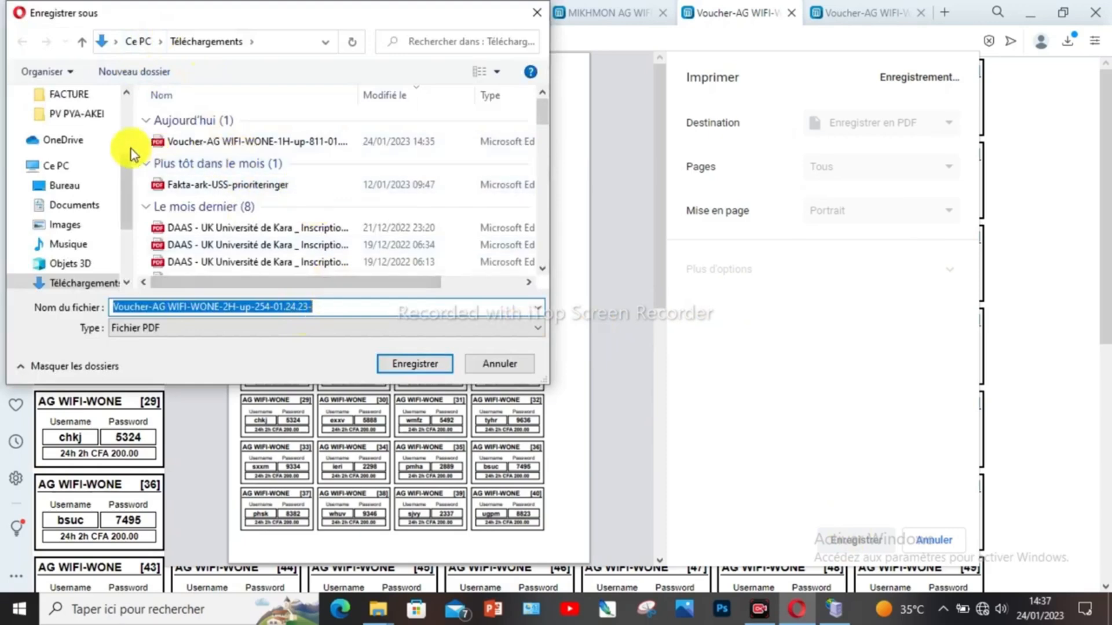
left_click(416, 371)
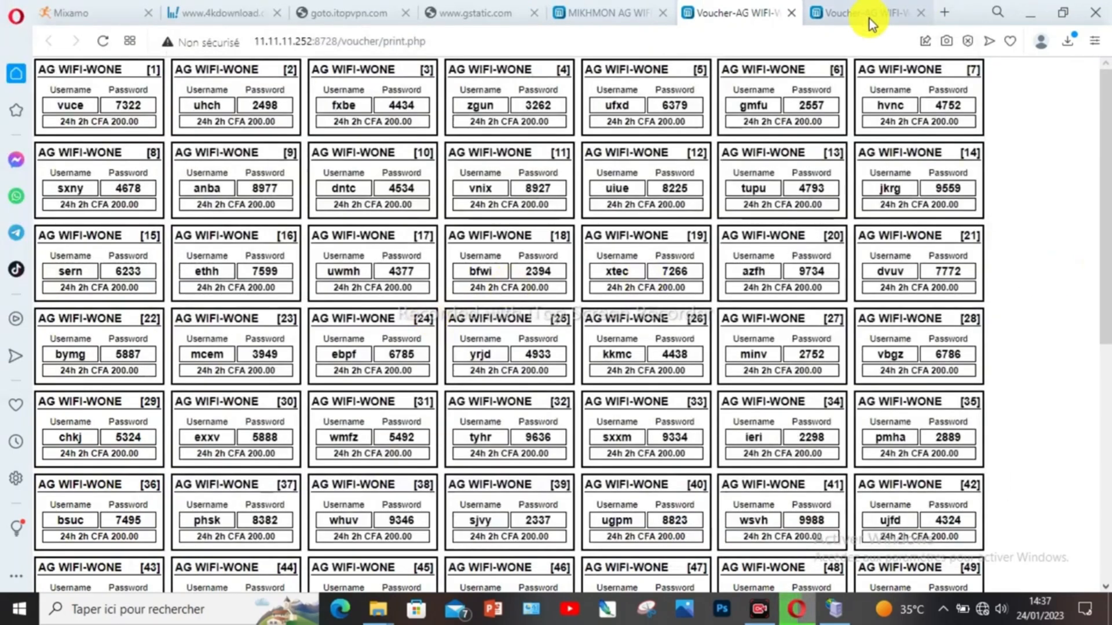
left_click(860, 11)
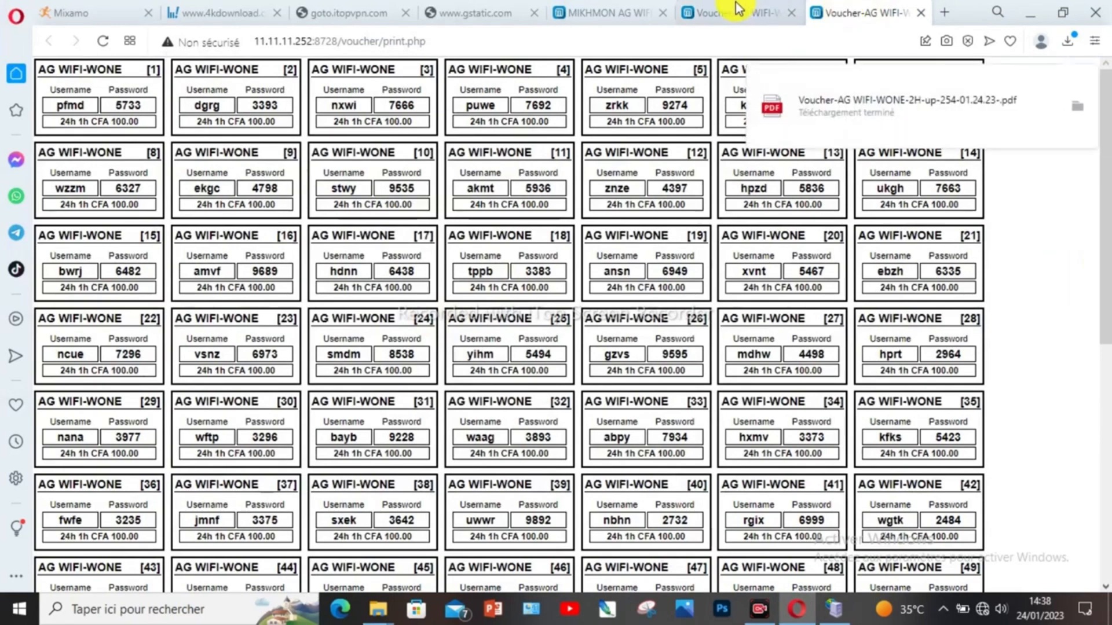
left_click(630, 12)
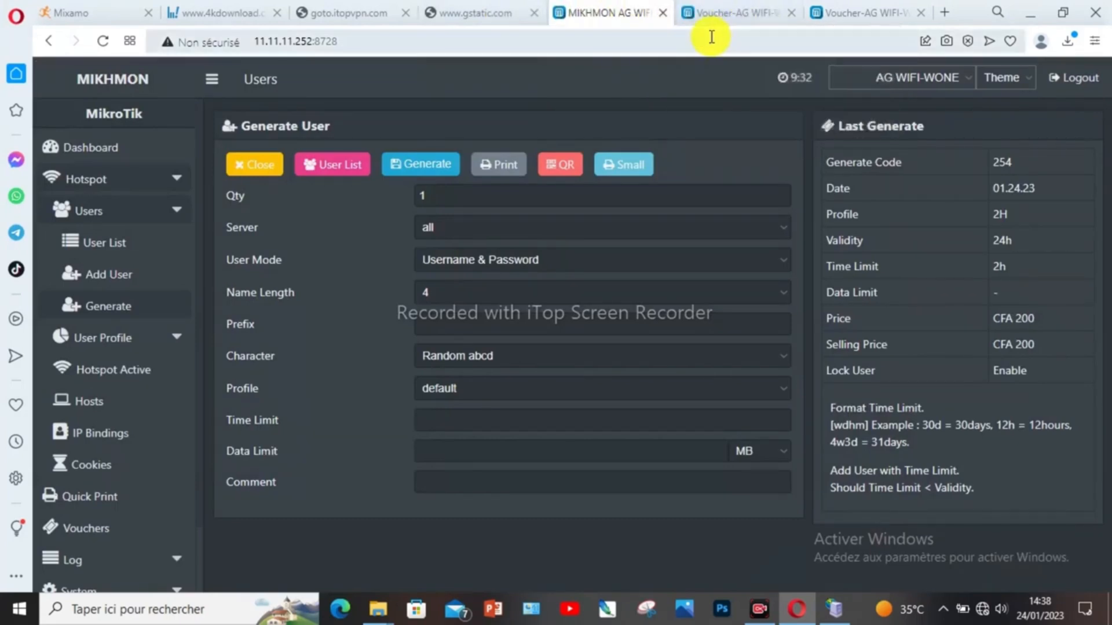
left_click(729, 10)
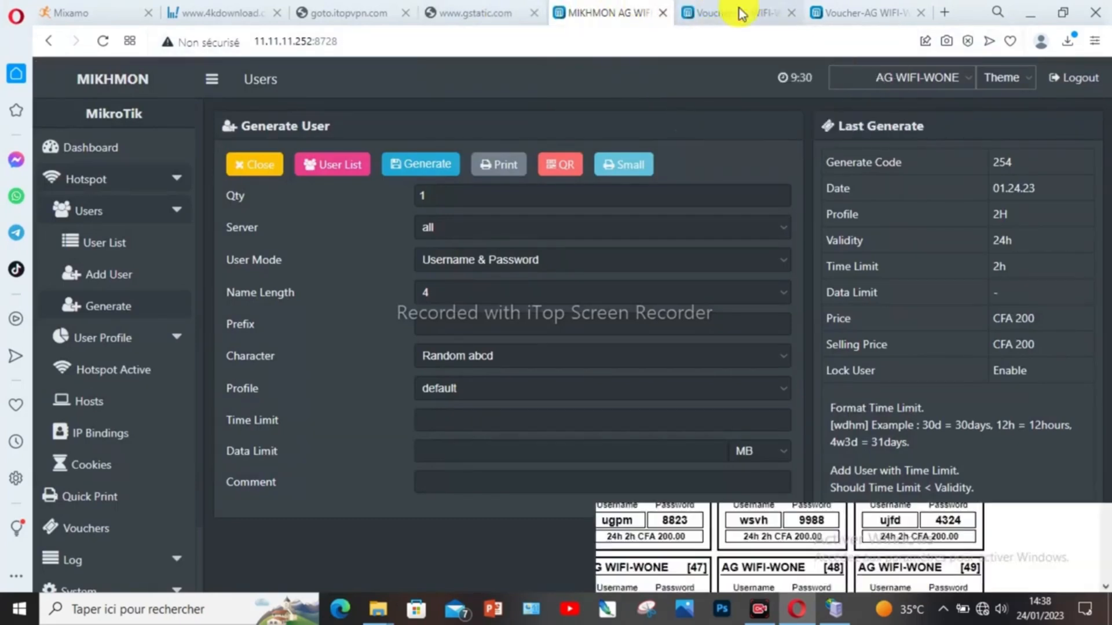
left_click(618, 8)
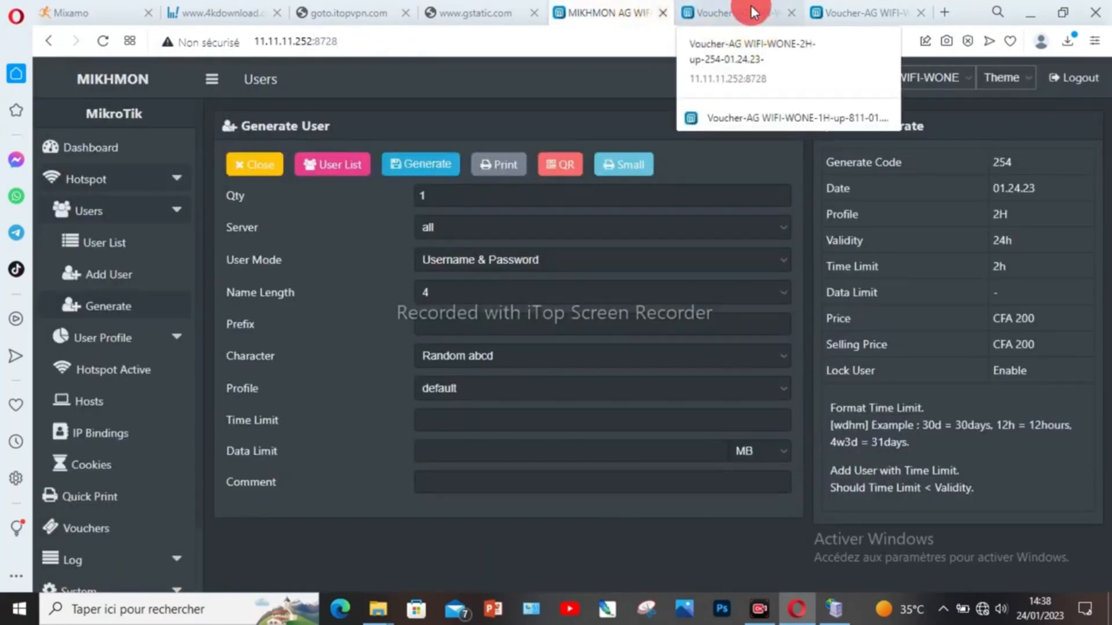
left_click(747, 12)
left_click(598, 13)
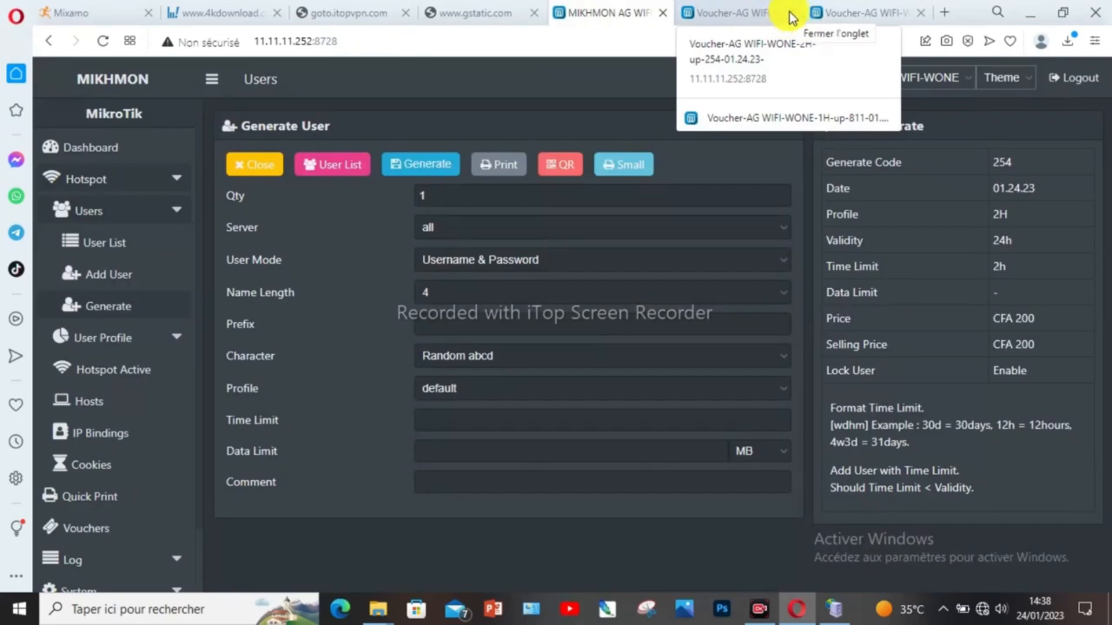
left_click(783, 14)
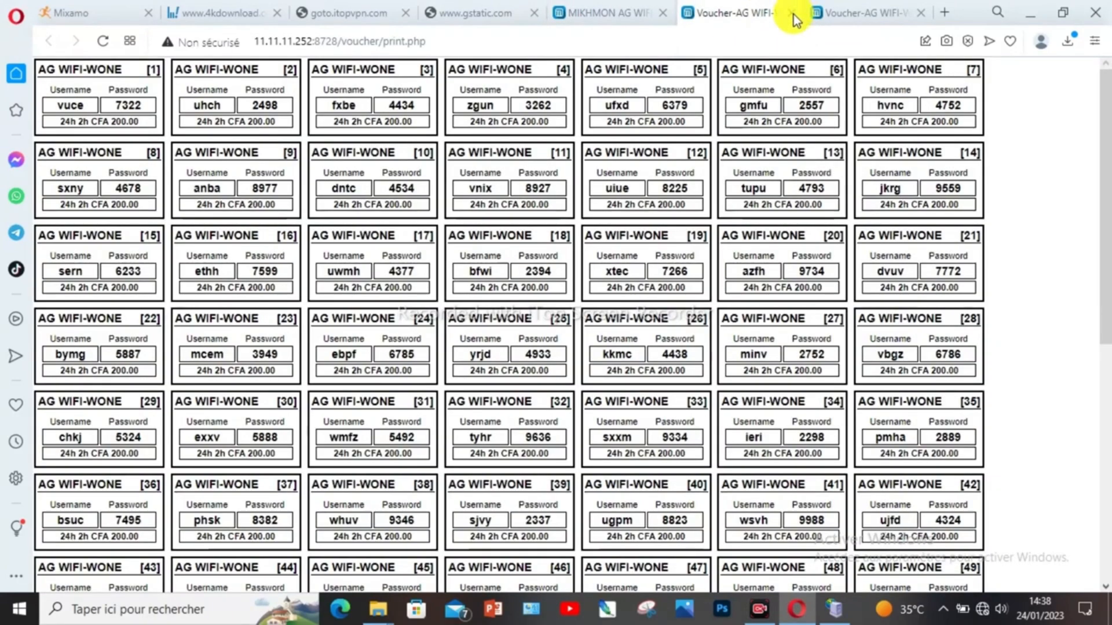